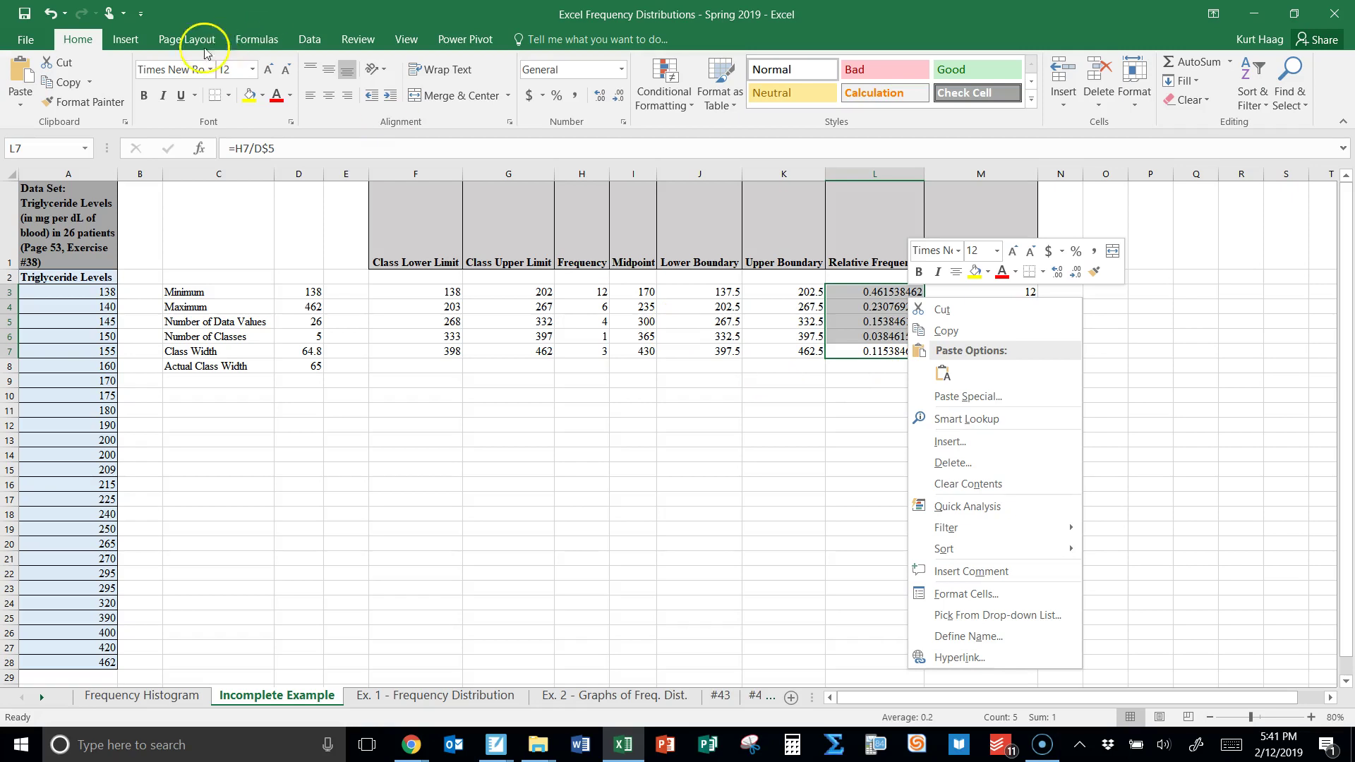
- Insert a 2-D clustered column chart of the relative frequencies in L3:L7
left_click(126, 40)
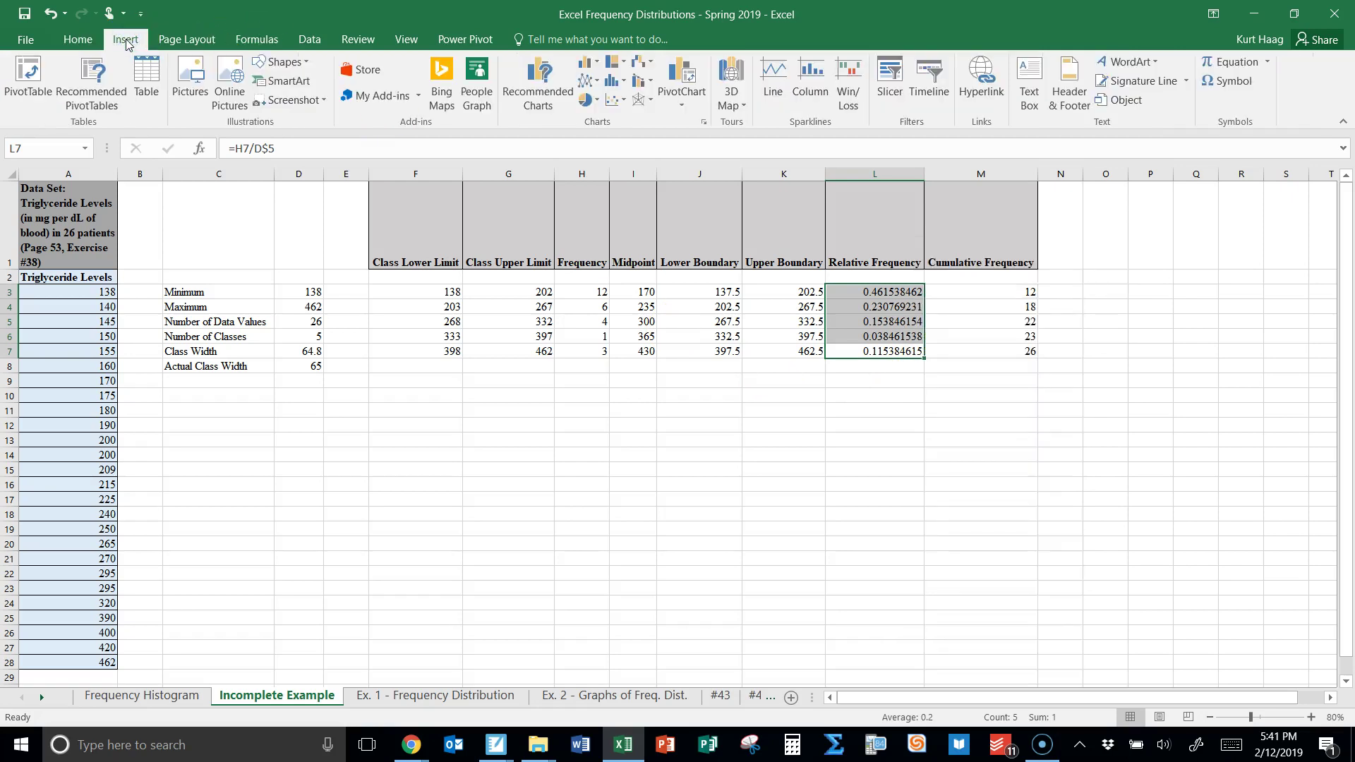
left_click(592, 62)
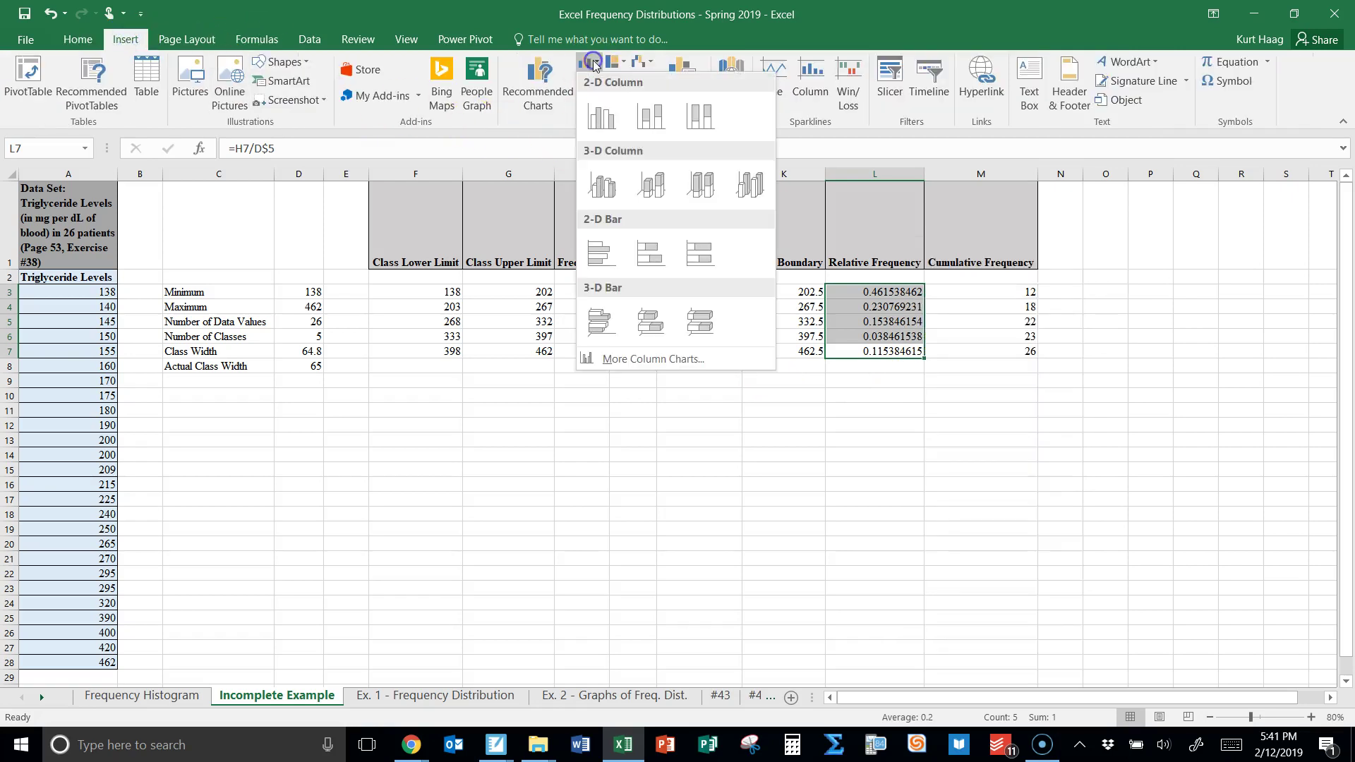
left_click(608, 136)
- Move the chart below the frequency table and enlarge it to span roughly columns G to M, down to row 27
left_click_drag(777, 359, 644, 392)
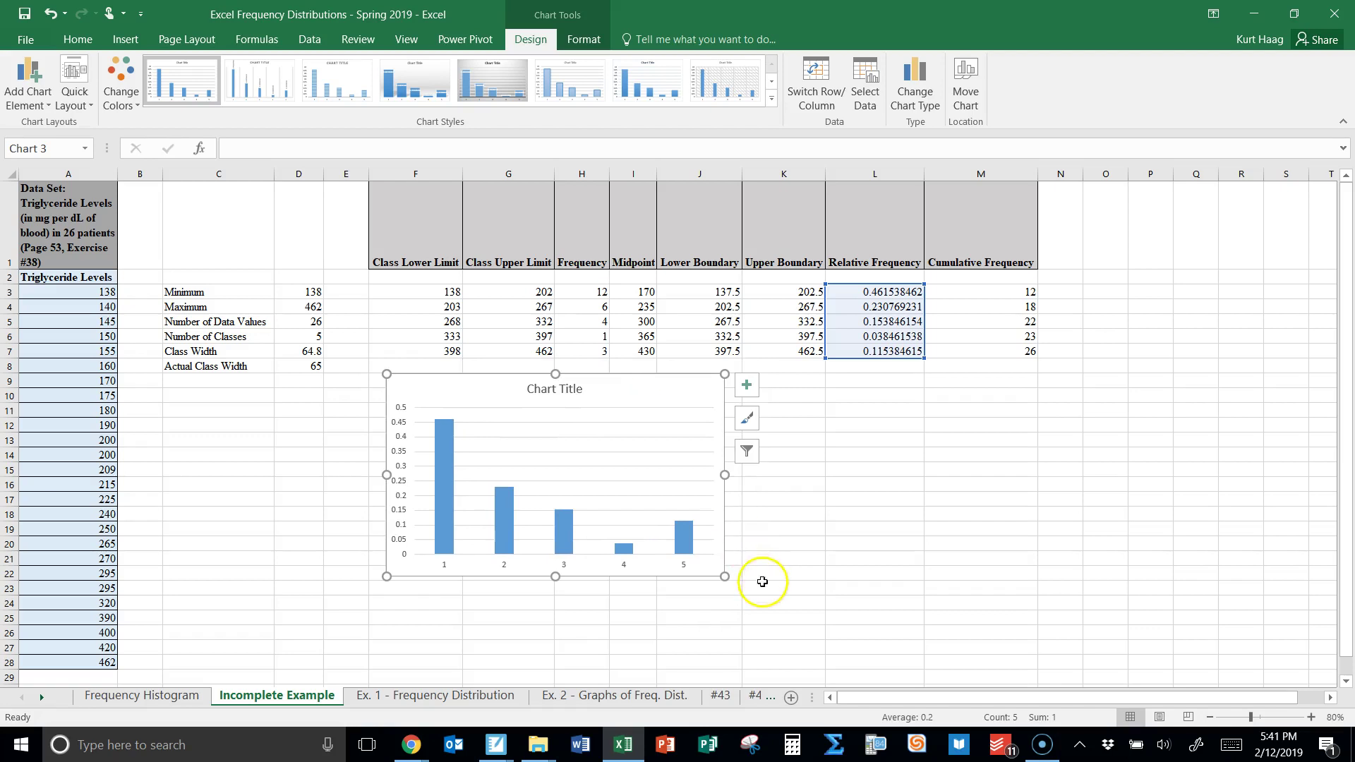
left_click_drag(725, 577, 953, 658)
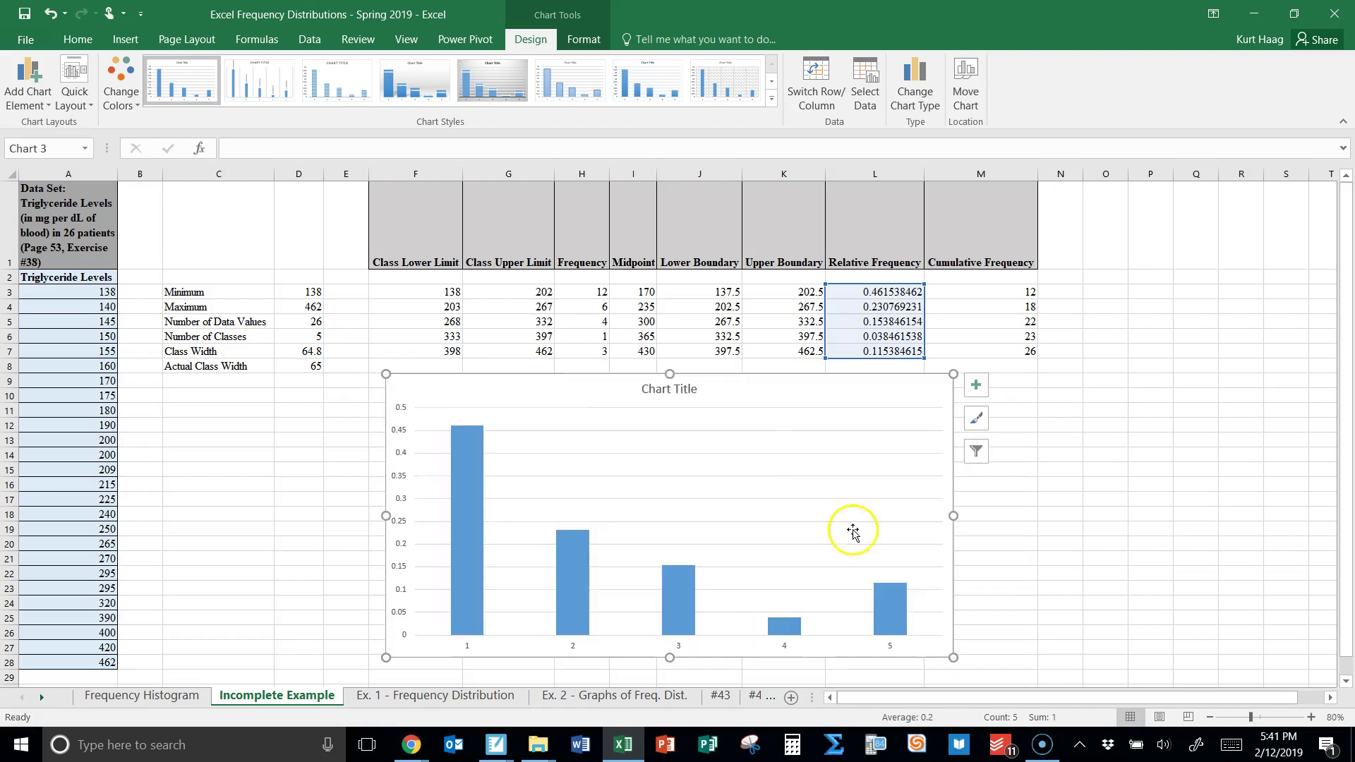
left_click_drag(770, 388, 818, 383)
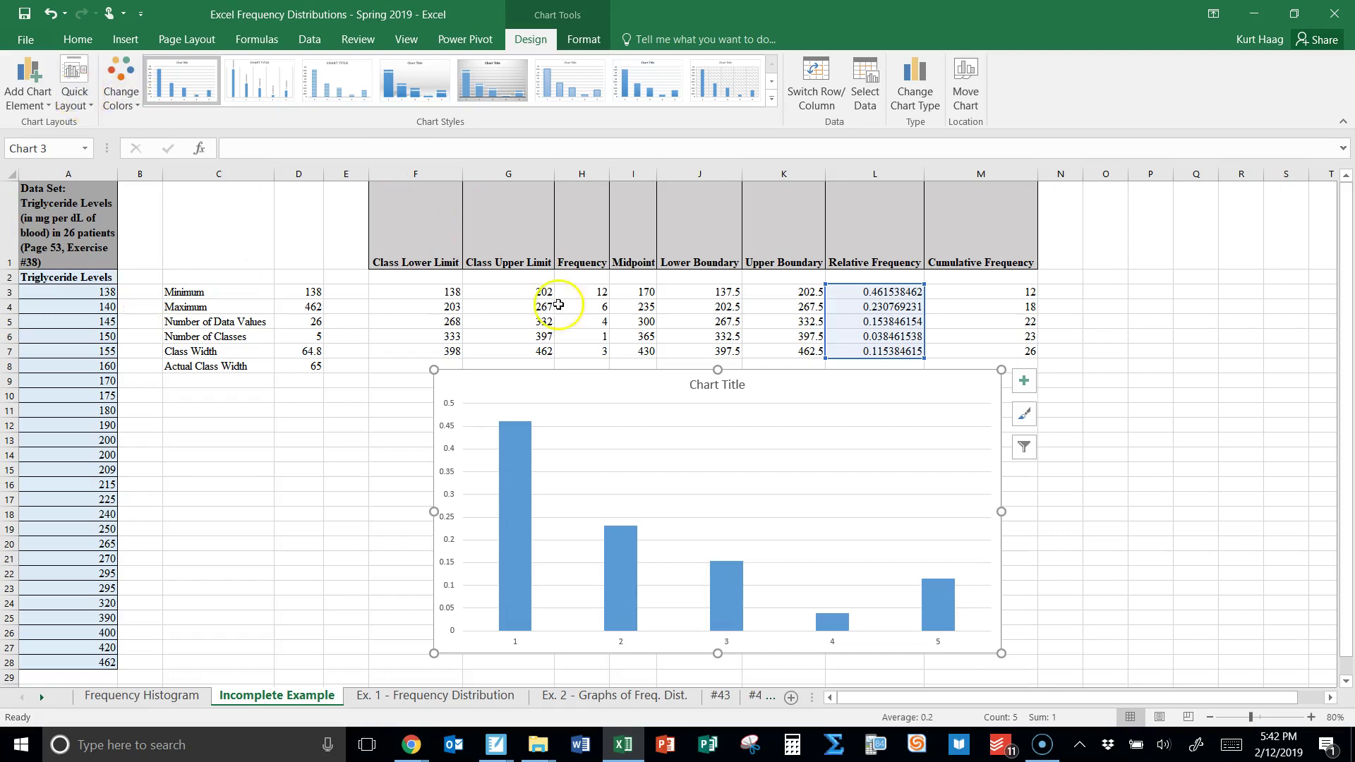
- Apply the quick layout with touching bars and axis titles, and give the bars a thick black outline
left_click(75, 77)
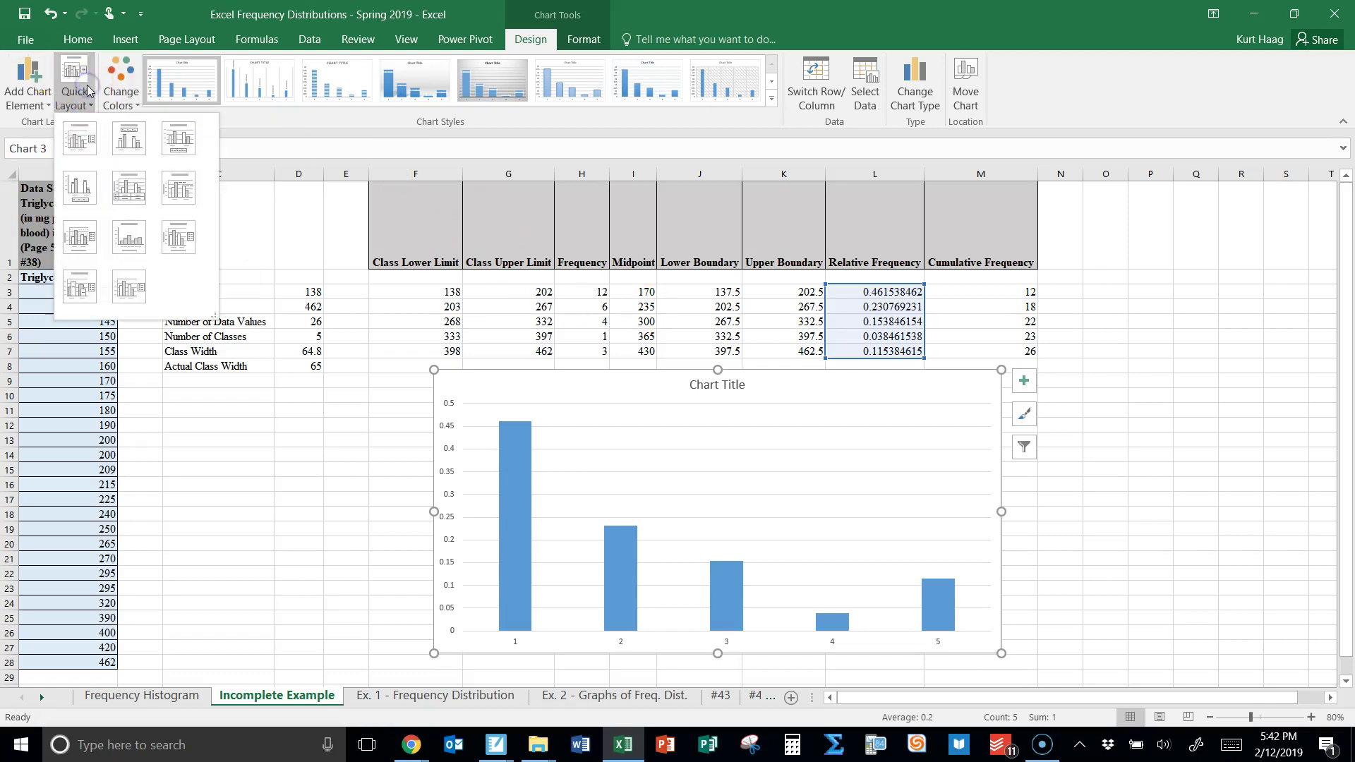
left_click(127, 249)
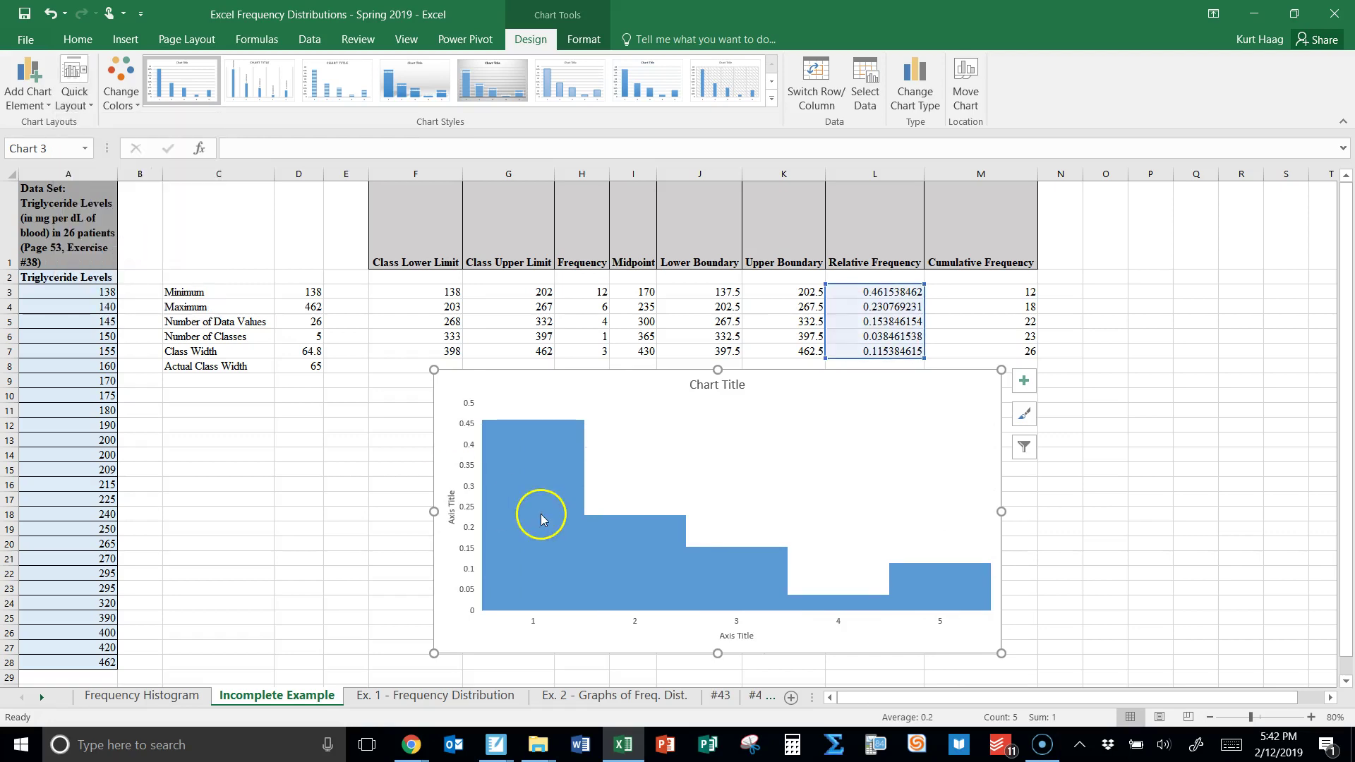
left_click(617, 544)
right_click(624, 544)
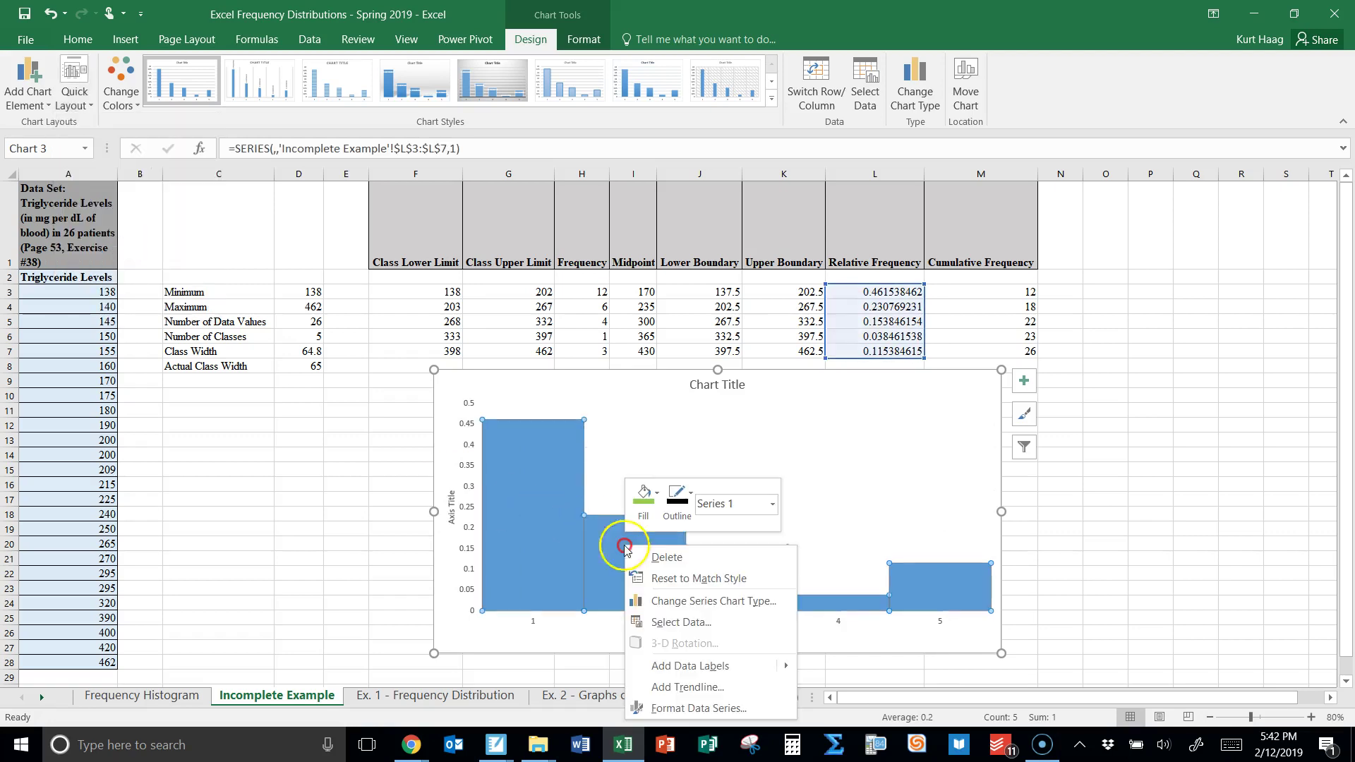
left_click(678, 500)
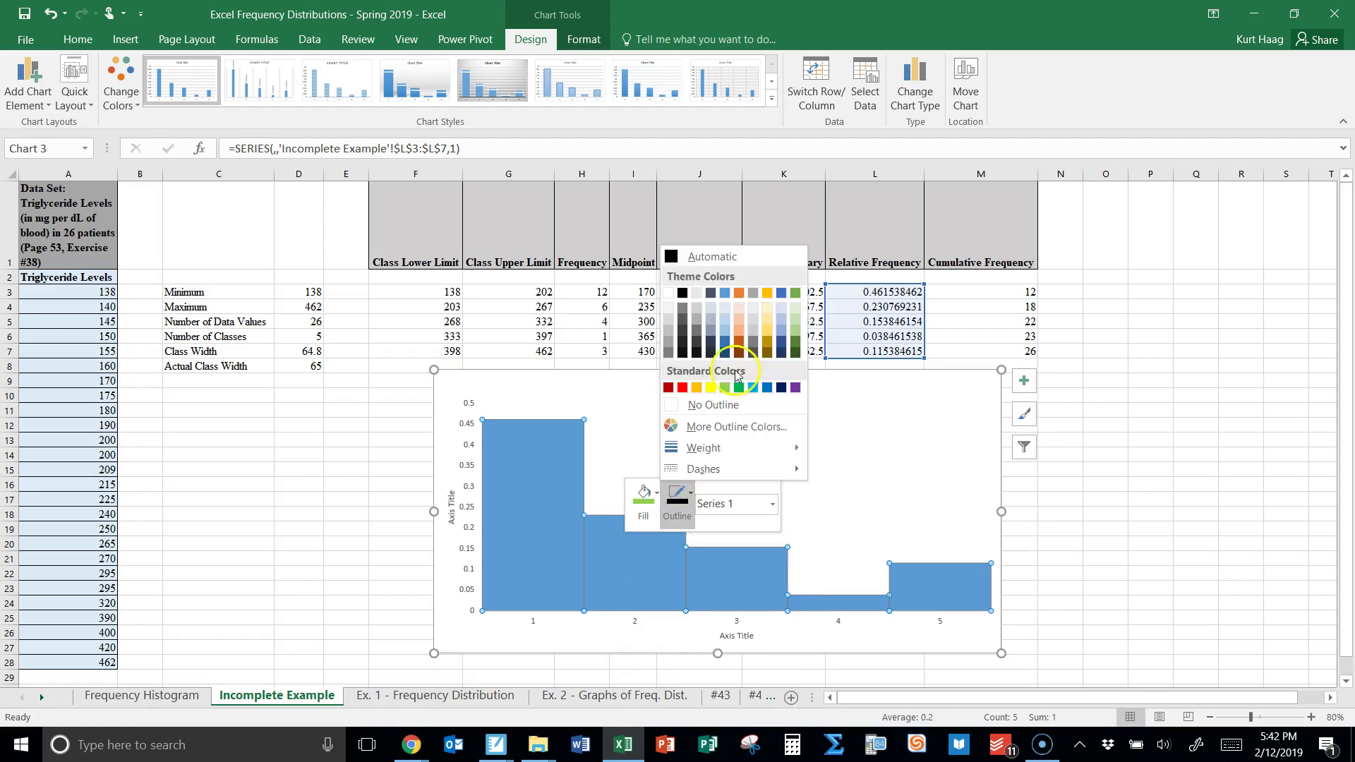
left_click(675, 255)
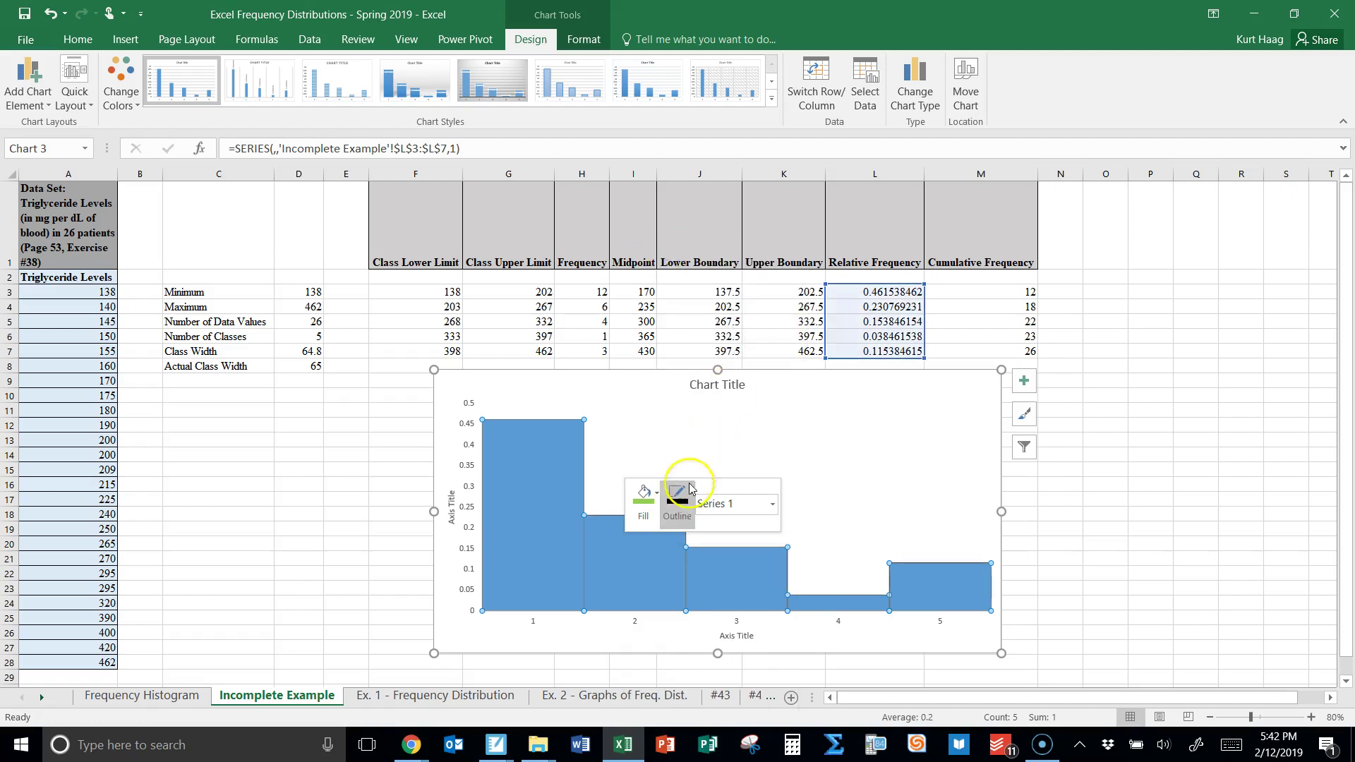
left_click(685, 515)
mouse_move(795, 448)
left_click(876, 570)
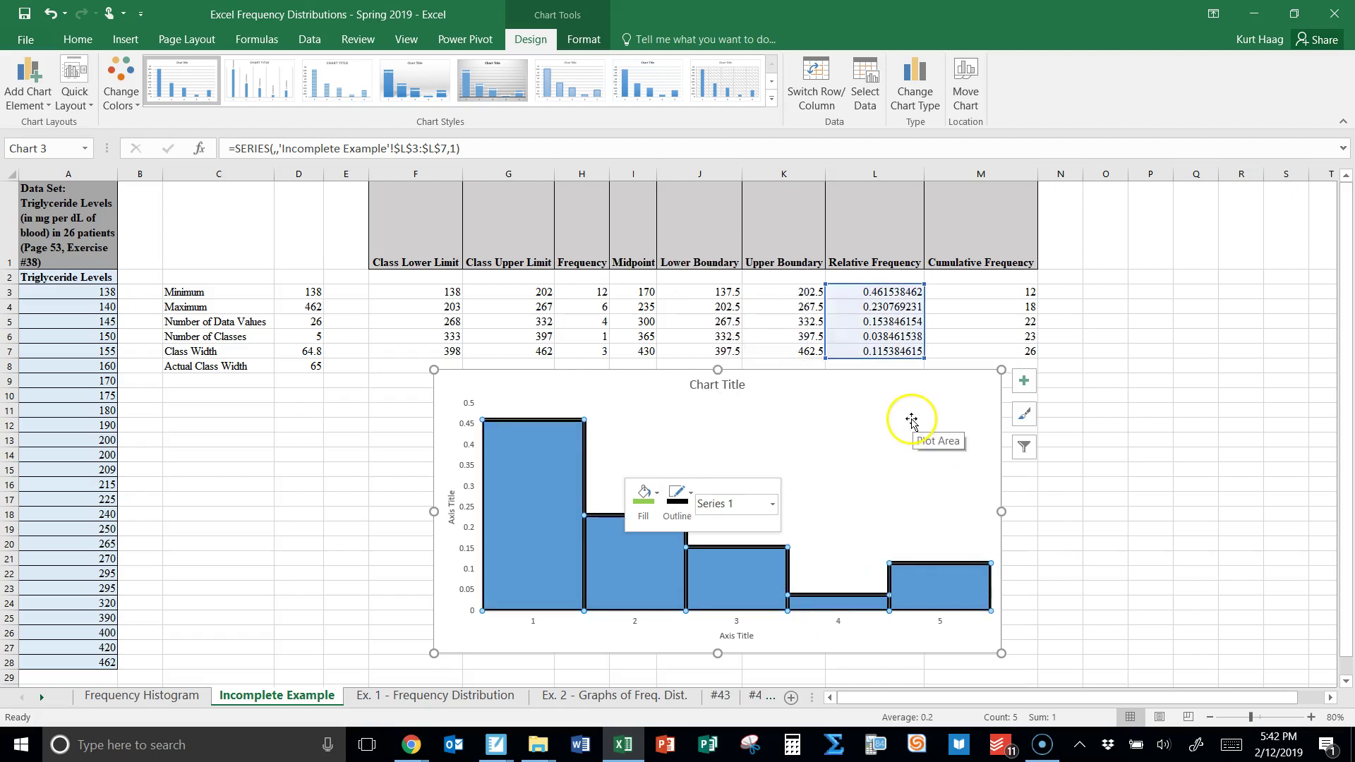
- Set the chart title to "Triglyceride Levels (in mg per dL of blood) in 26 Patients"
left_click(745, 383)
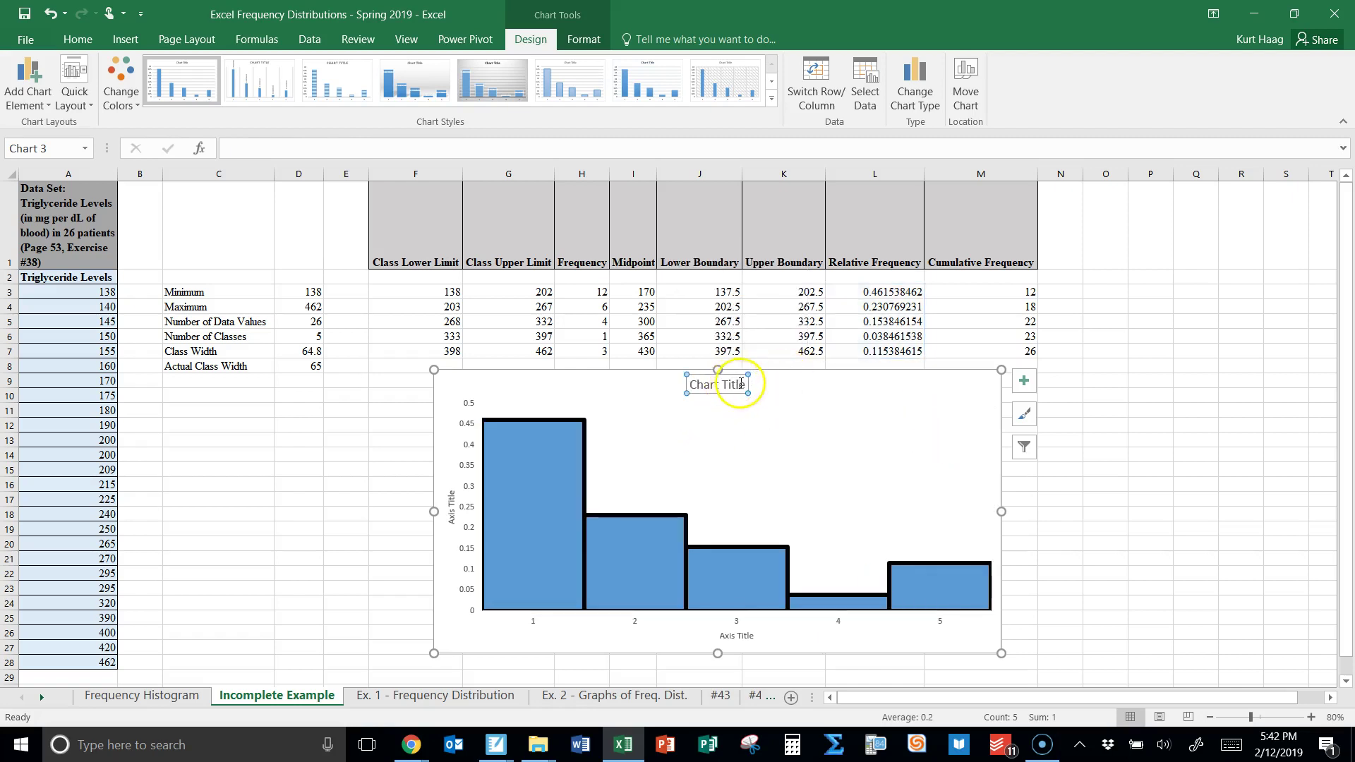
triple_click(745, 383)
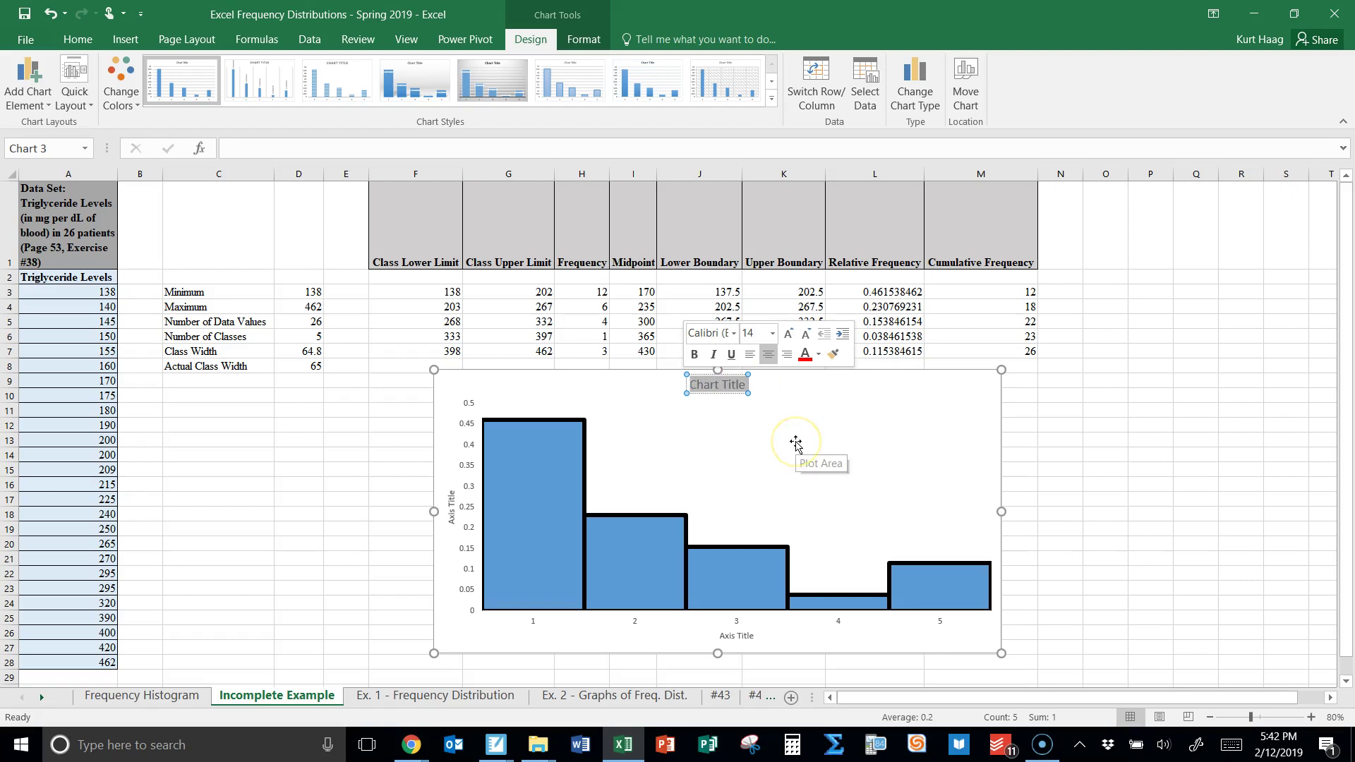
type("Tri")
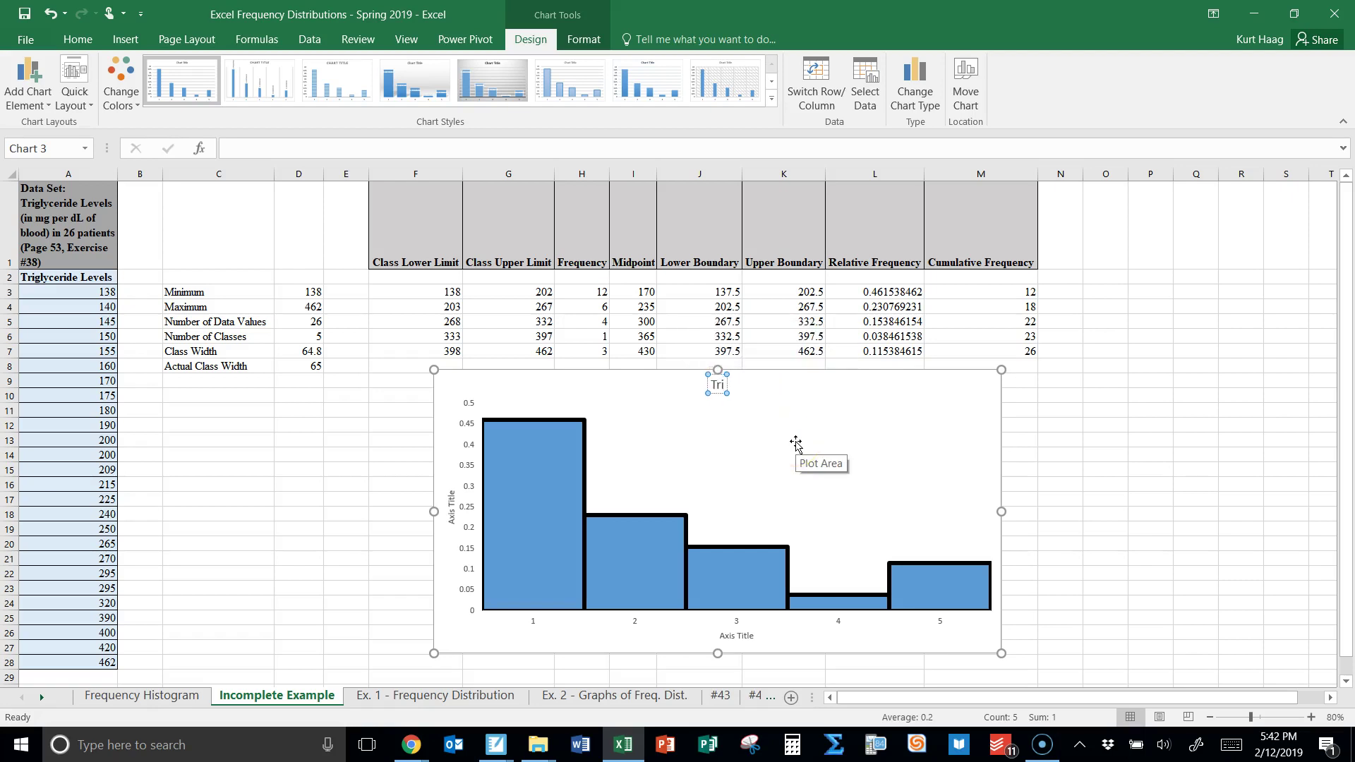
type("glyceride Levels (")
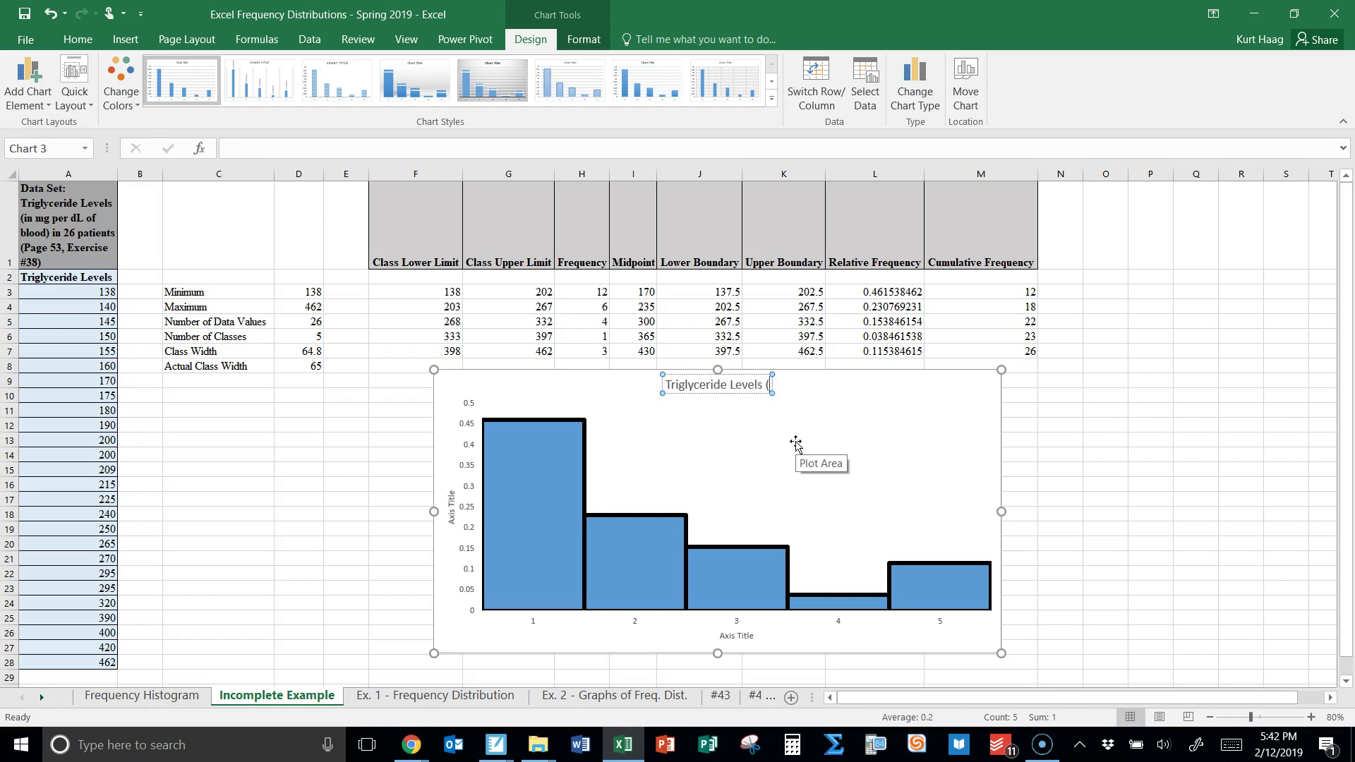
type("in mg per dL of blood)")
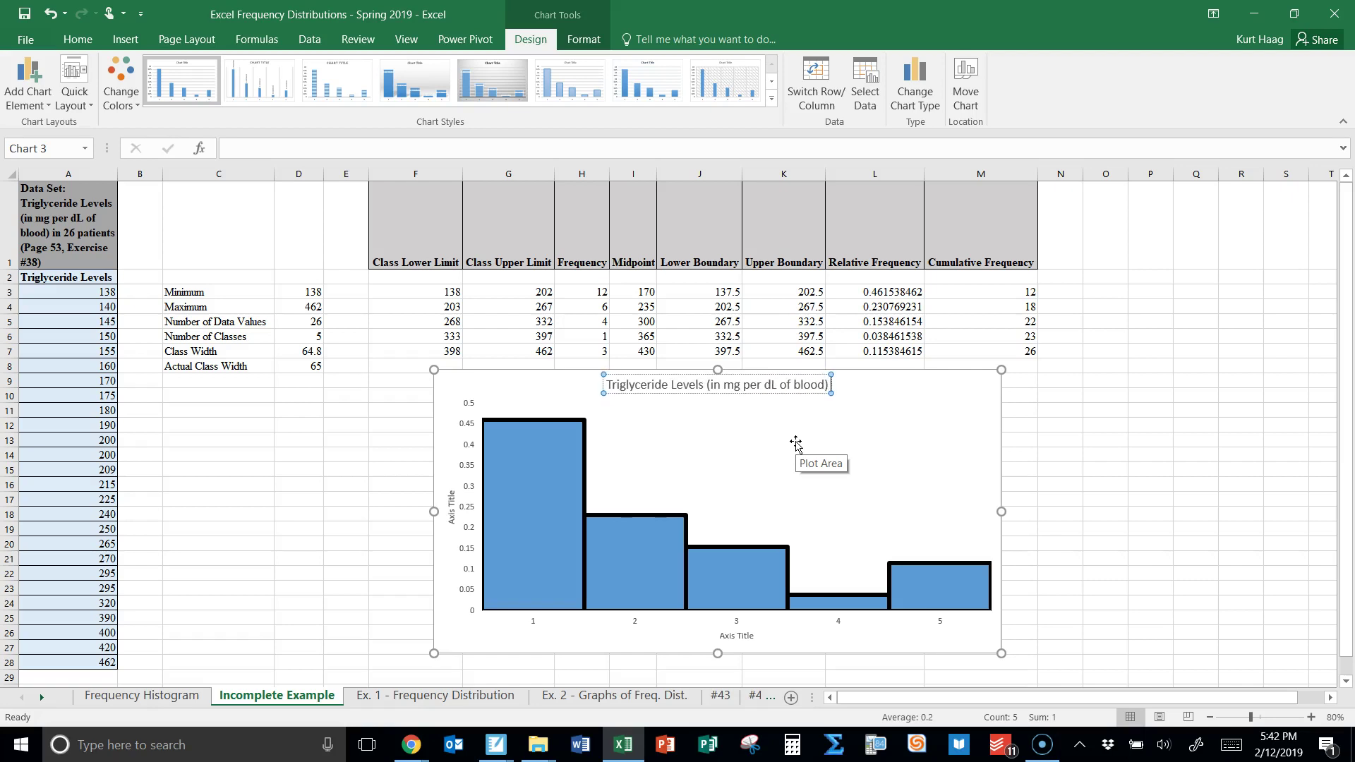
type(" in 26 pateien")
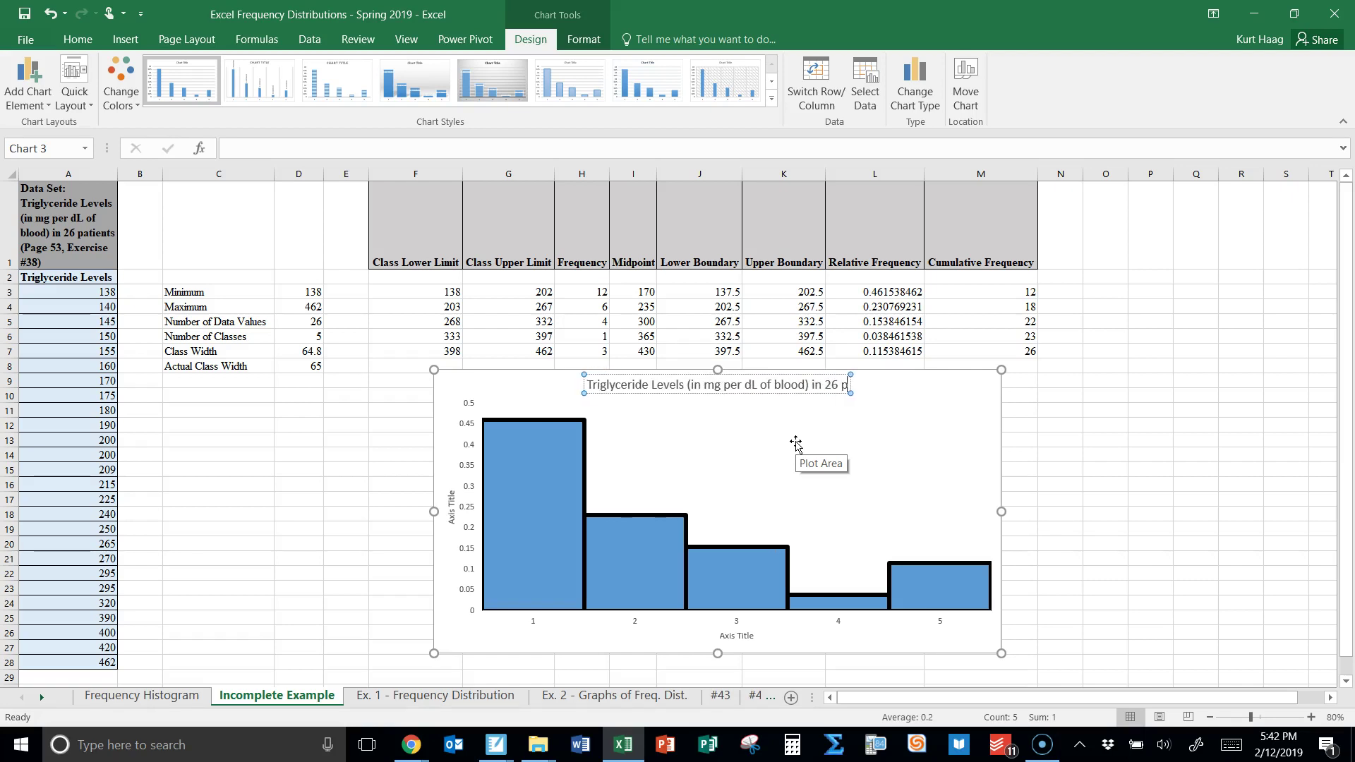
key("BackSpace")
key("BackSpace")
key("BackSpace")
key("BackSpace")
key("BackSpace")
key("BackSpace")
key("BackSpace")
type("Patients")
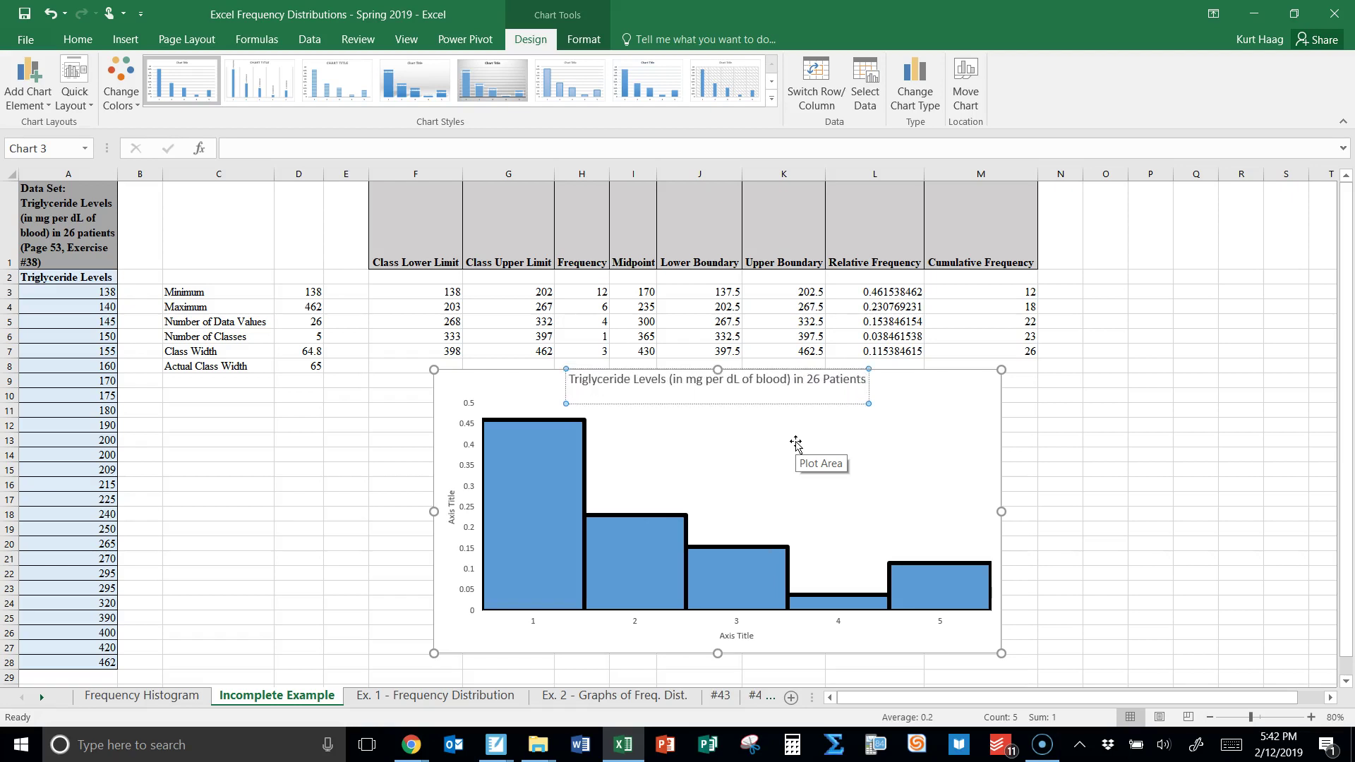
left_click(727, 435)
left_click(614, 457)
- Set the vertical axis title to "Relative Frequency"
left_click(449, 512)
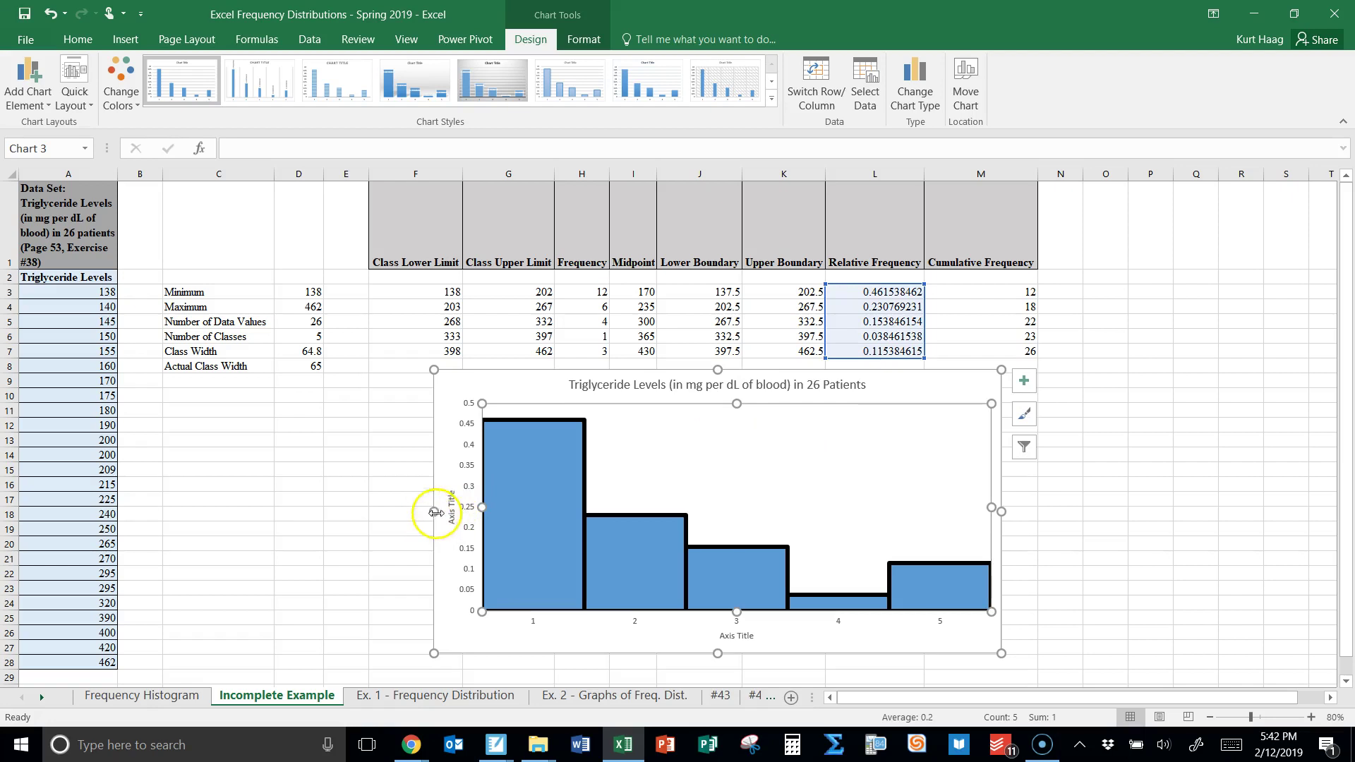
double_click(449, 512)
double_click(451, 514)
key("BackSpace")
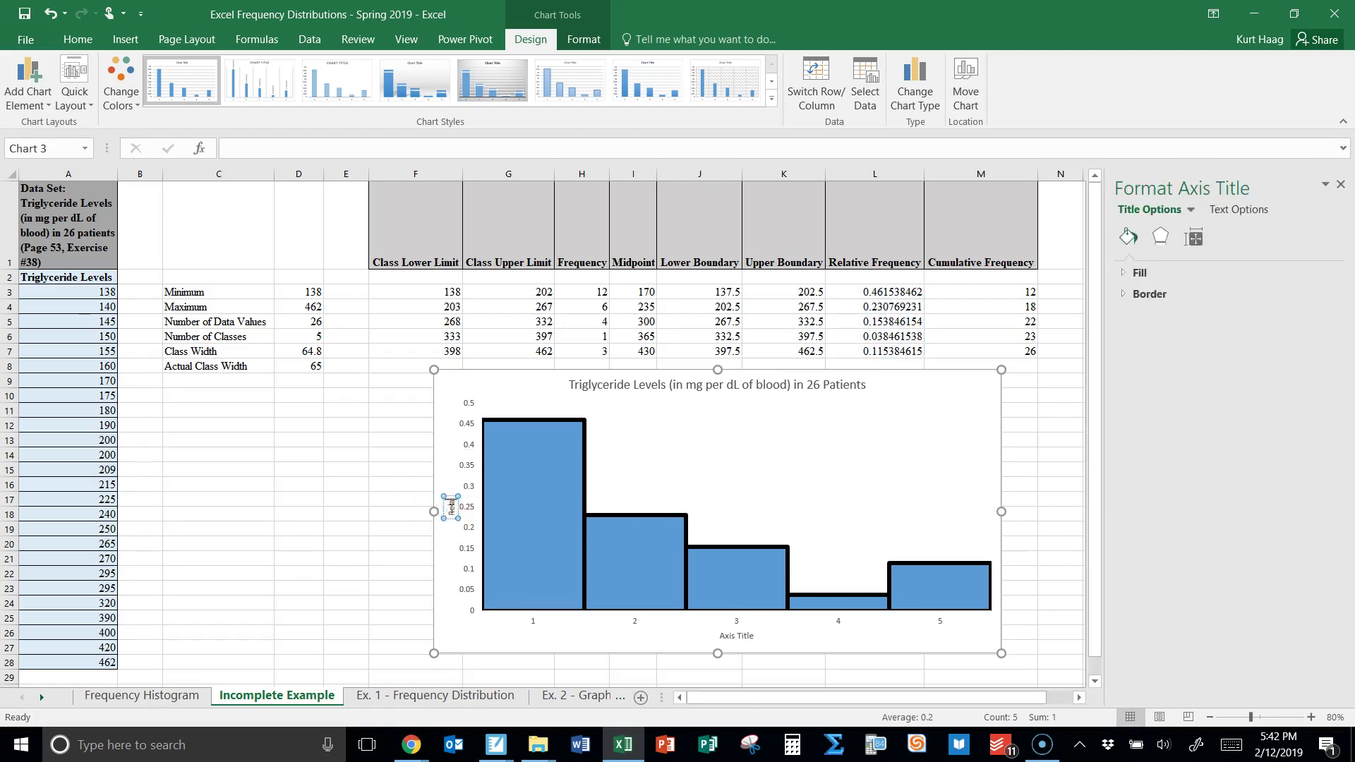
type("Relative Frequency")
left_click(753, 456)
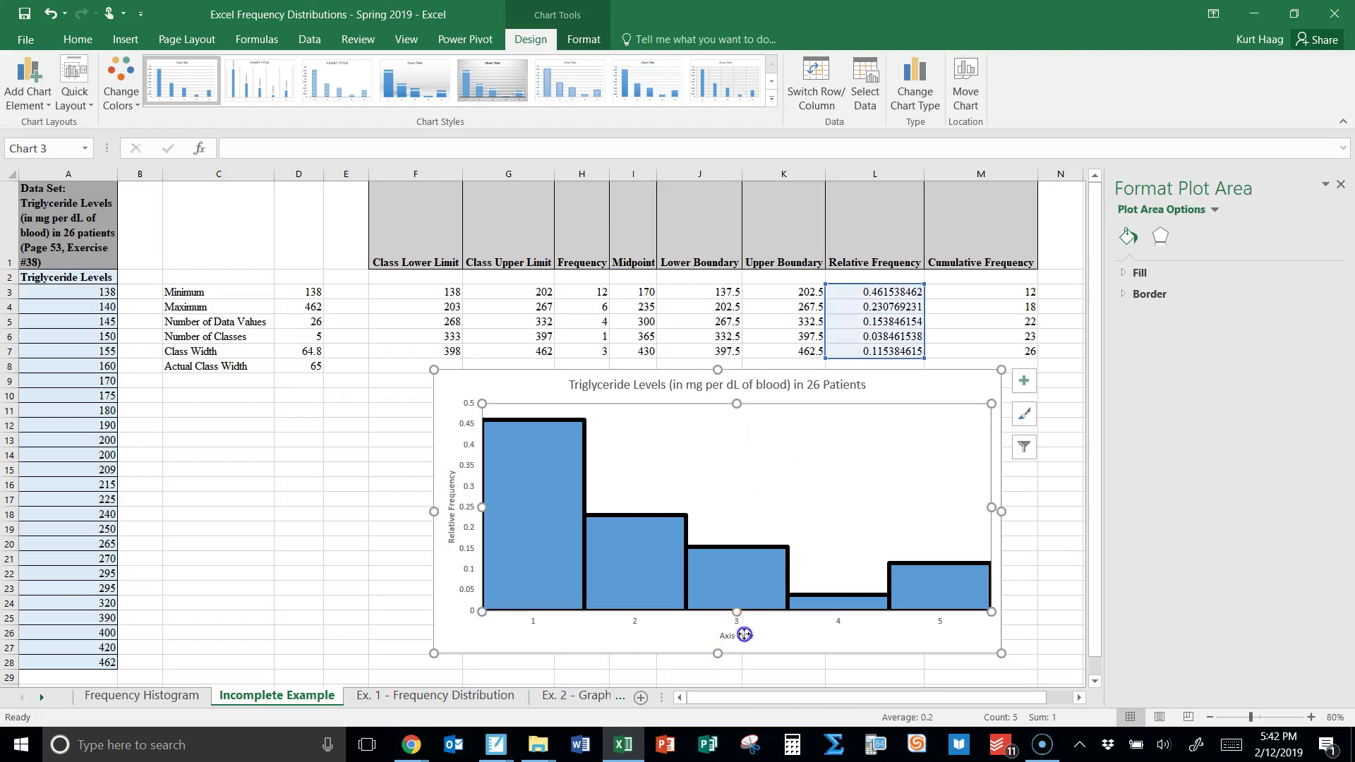
- Set the horizontal axis title to "Classes"
left_click(745, 634)
left_click(751, 635)
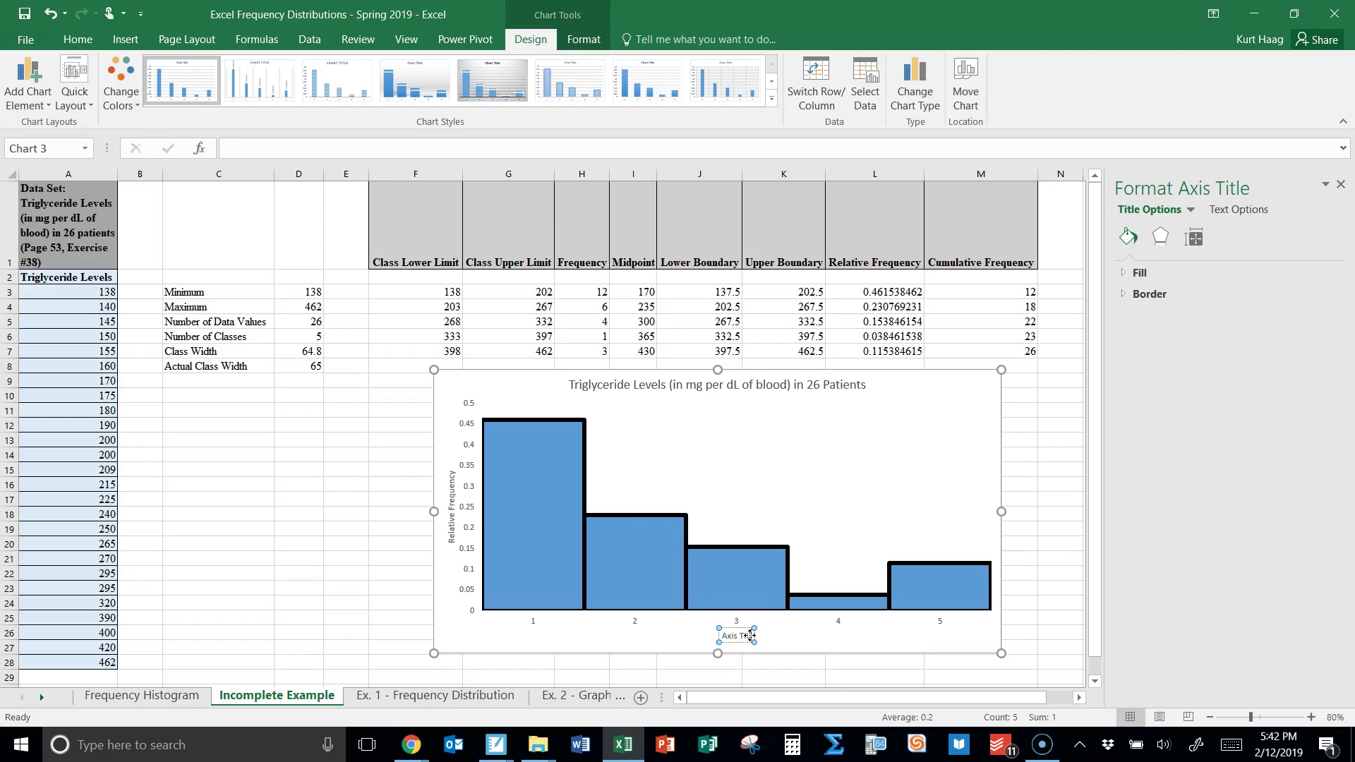
key("BackSpace")
key("BackSpace")
type("Classes")
left_click(730, 485)
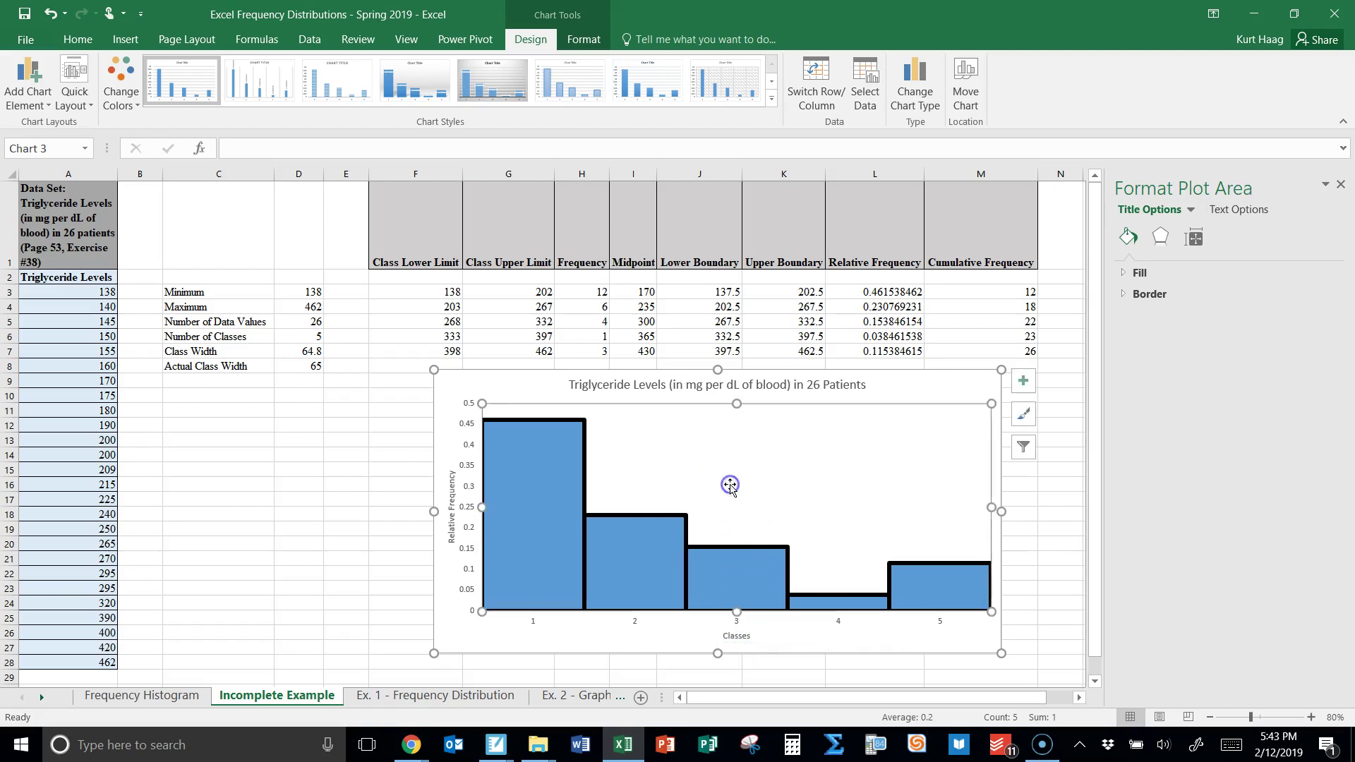
- Compare the chart's horizontal axis labels with the lower and upper class limits in F3:G4
left_click(533, 623)
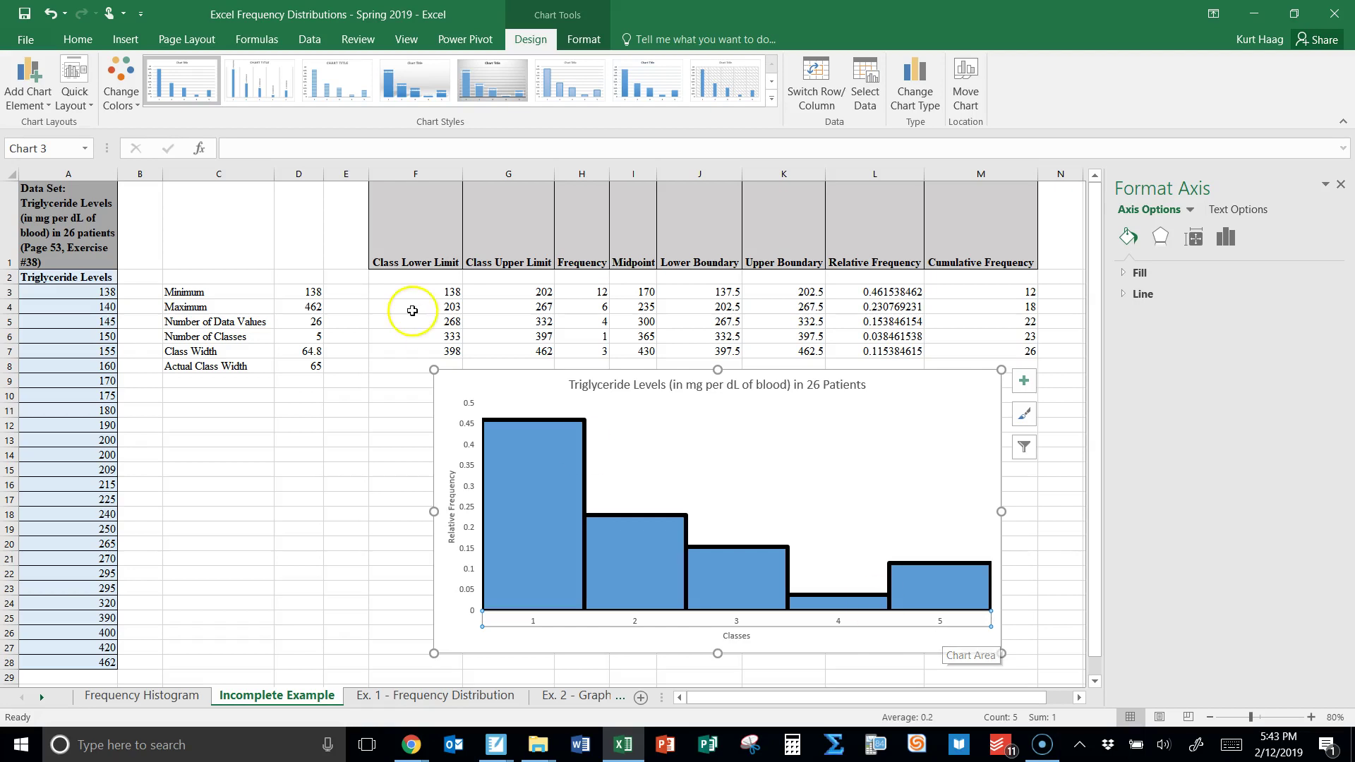
left_click_drag(430, 295, 508, 297)
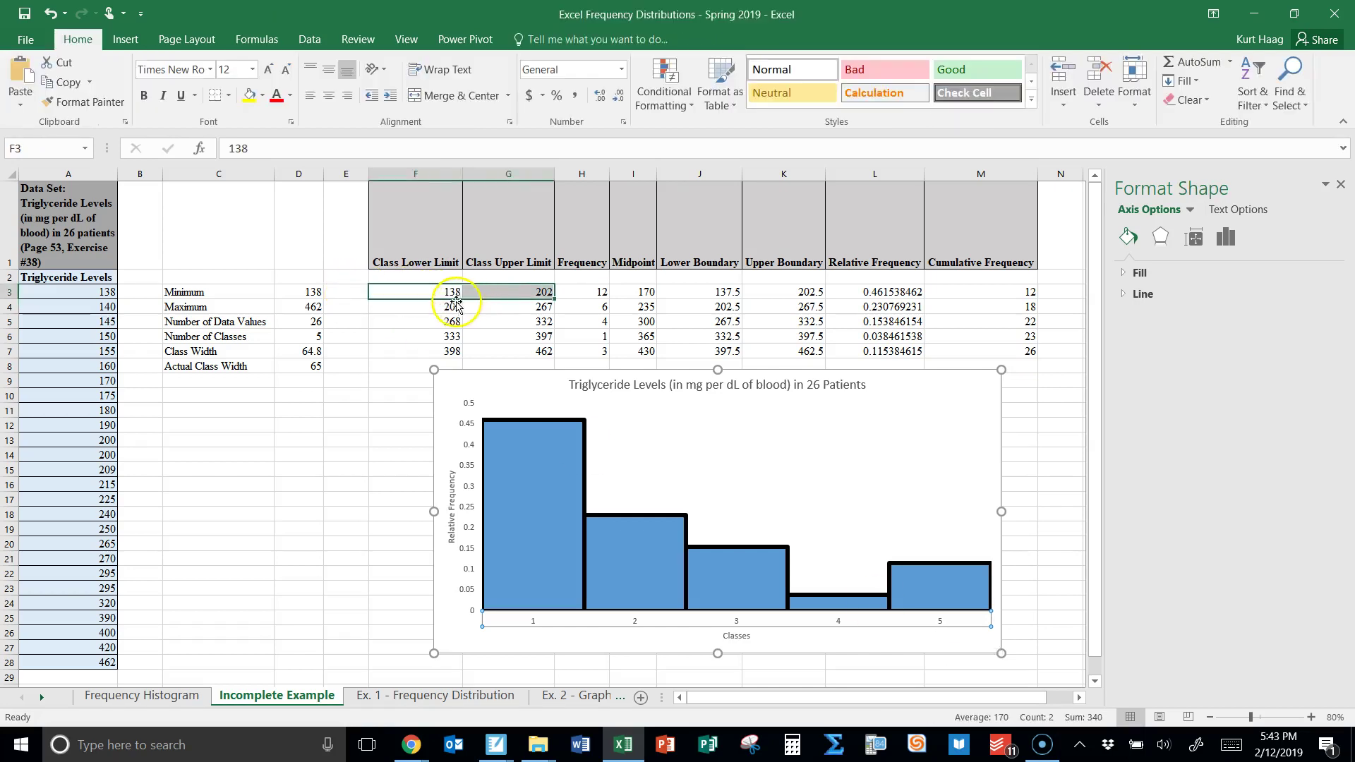
left_click_drag(423, 306, 501, 304)
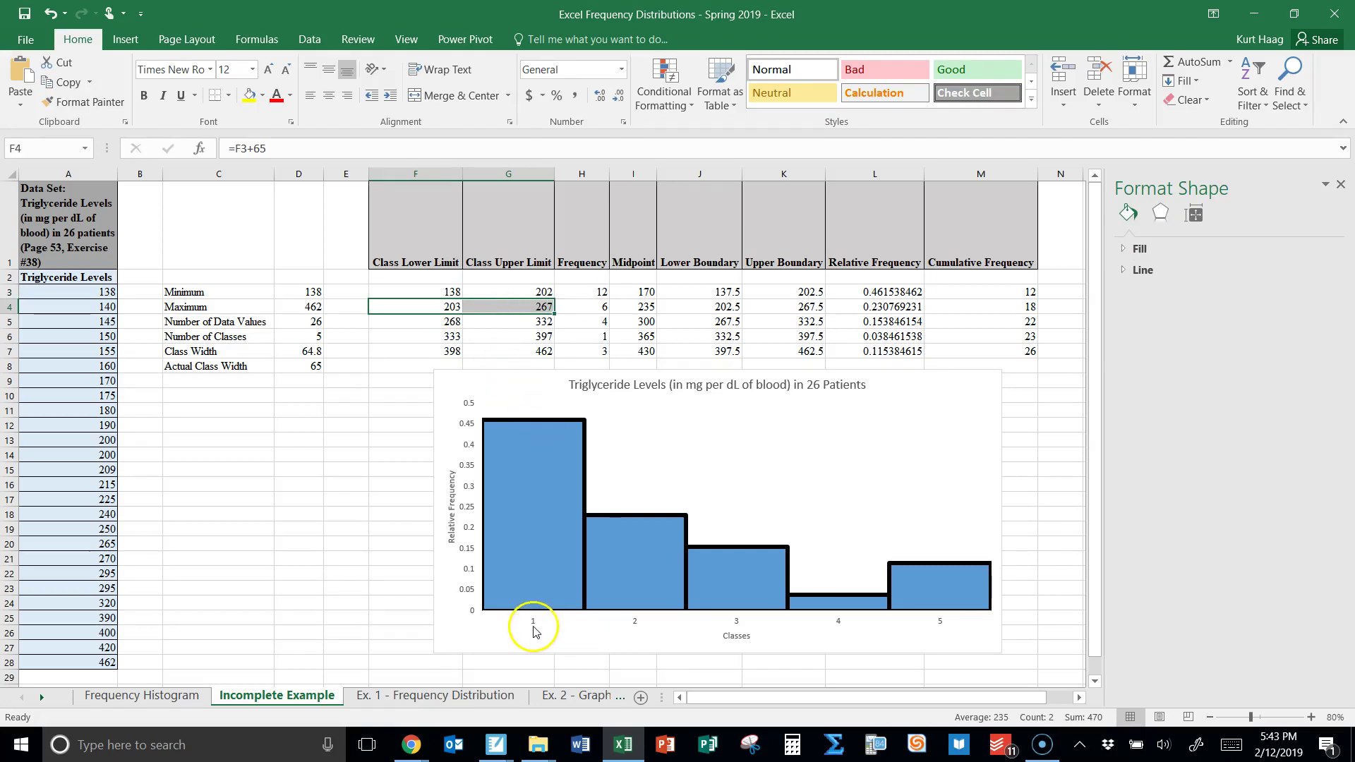
left_click(534, 625)
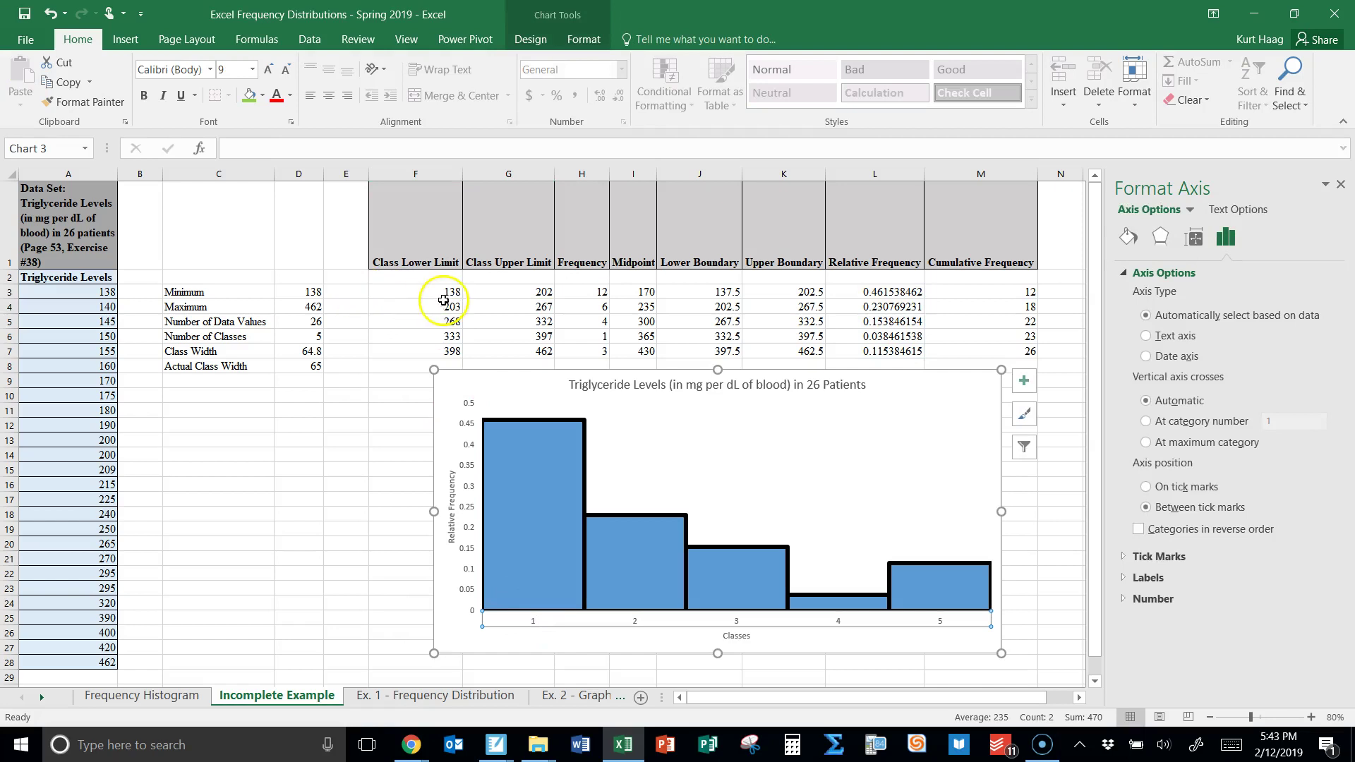
left_click(436, 294)
left_click(534, 282)
- Enter the class label formula =F3&"-"&G3 in E3 and fill it down to E7
left_click(353, 289)
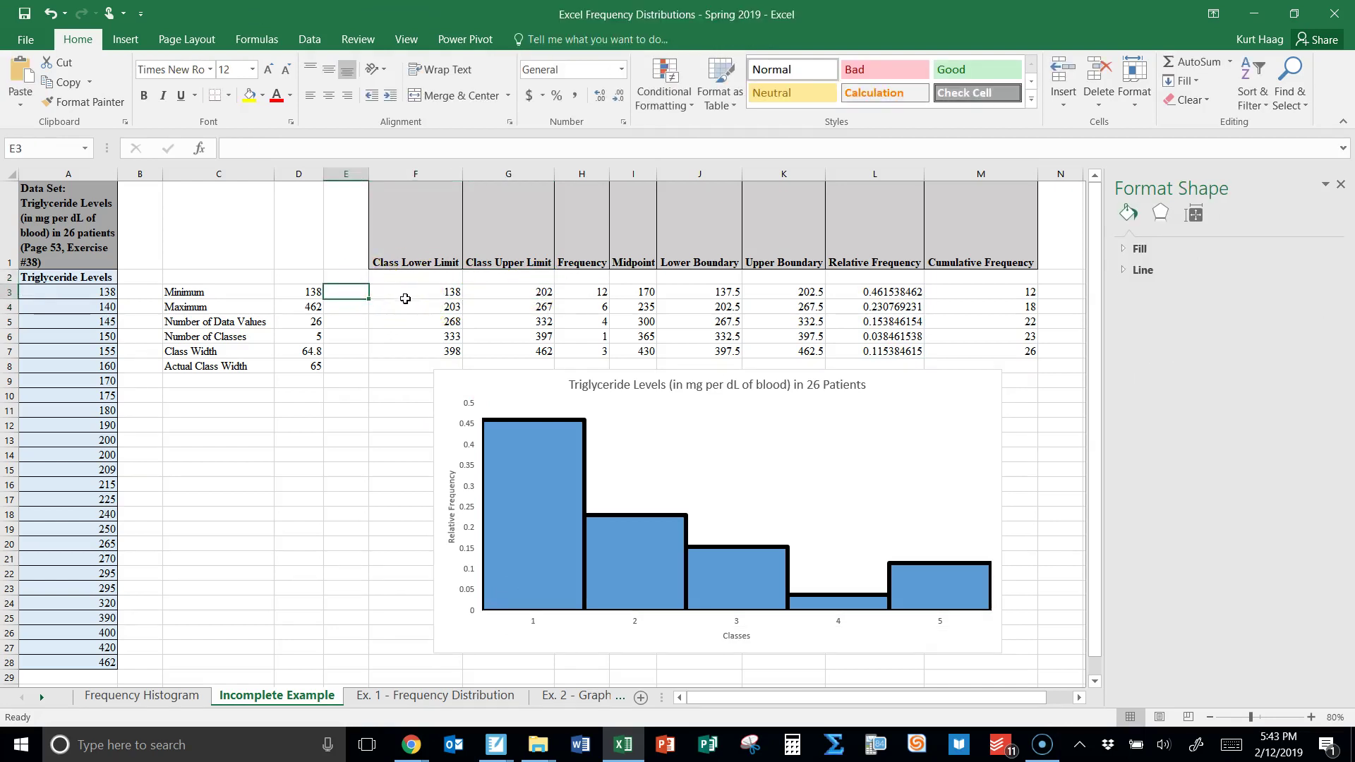
type("=")
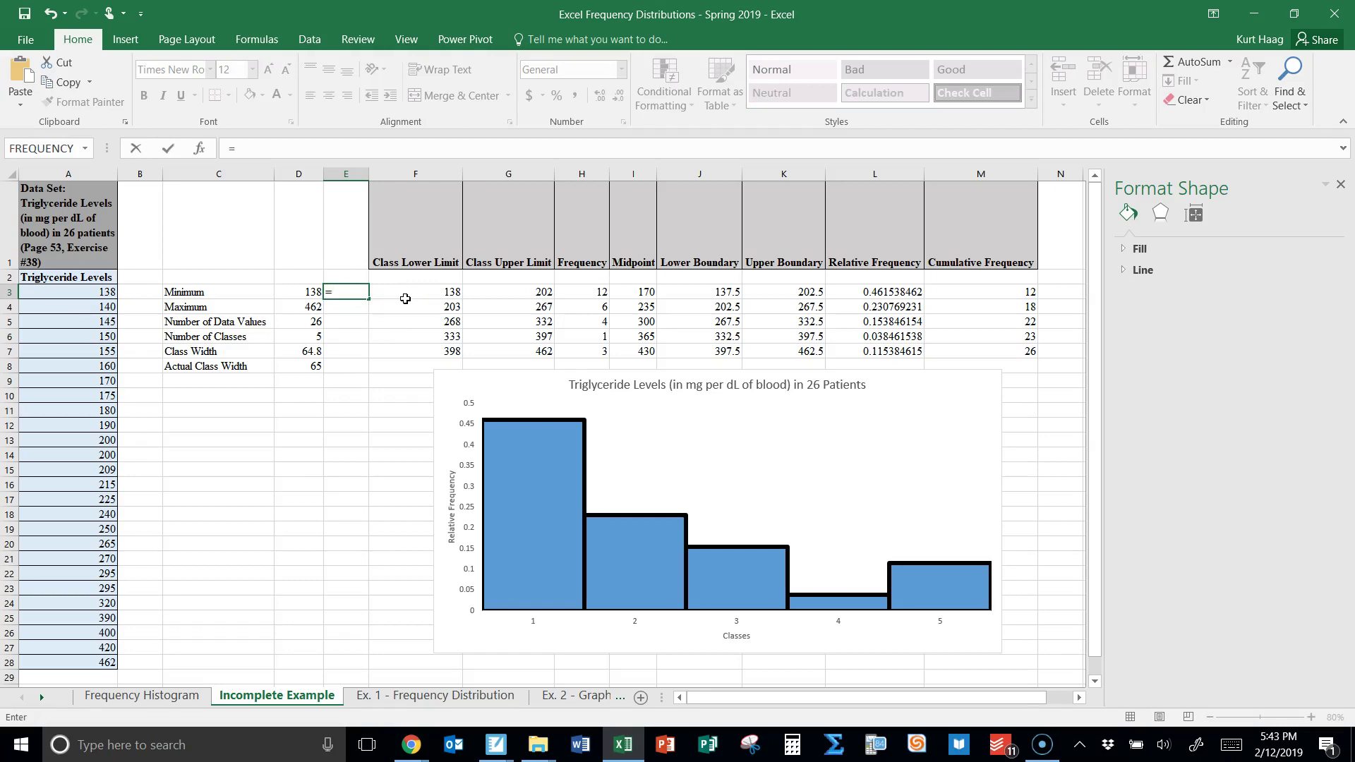
type("F3&\"-")
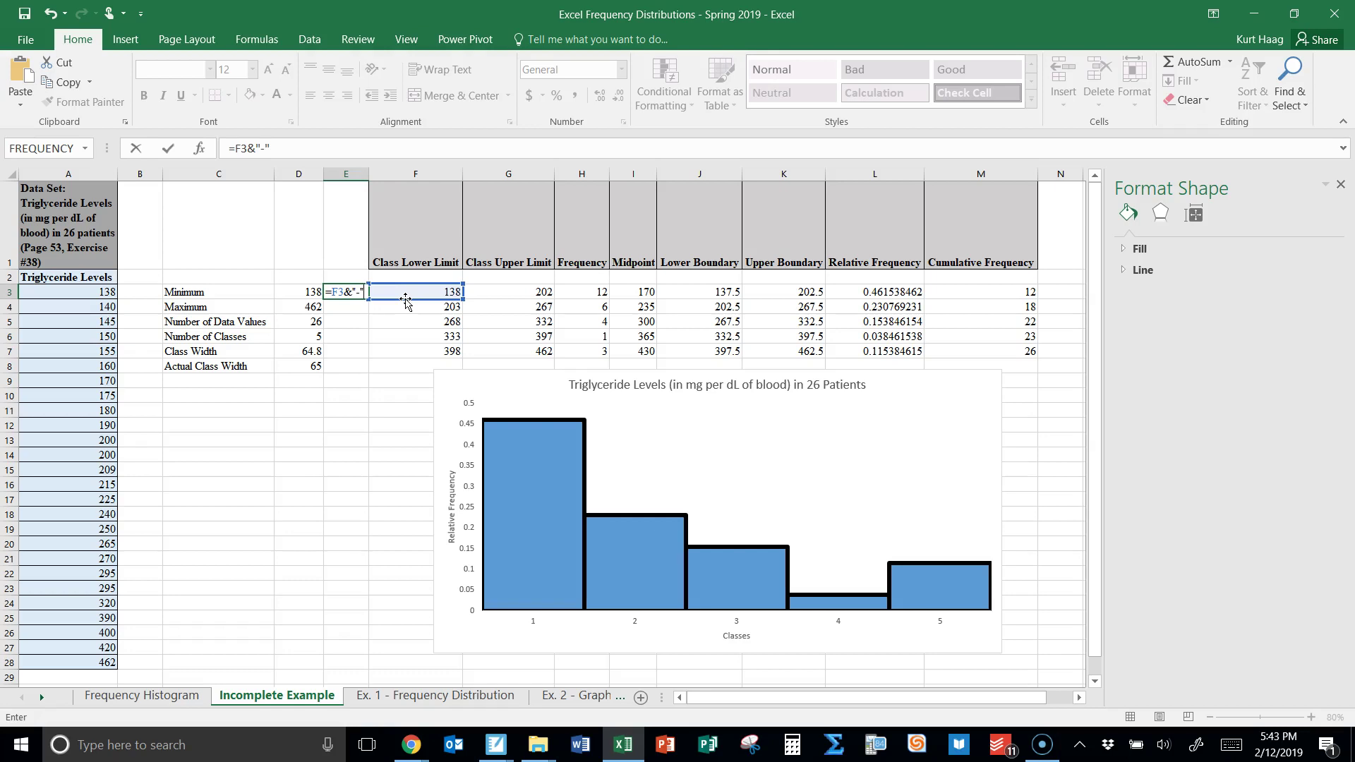
type("&")
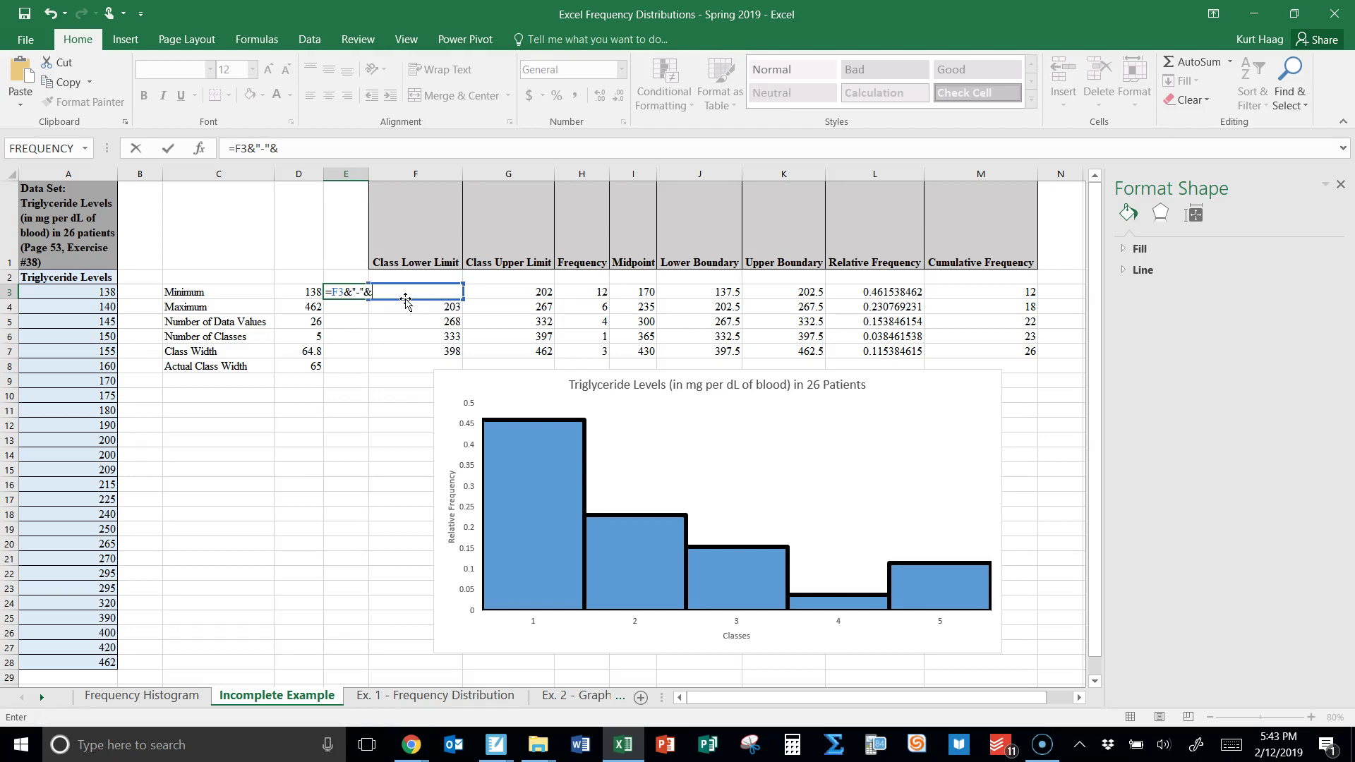
type("G3")
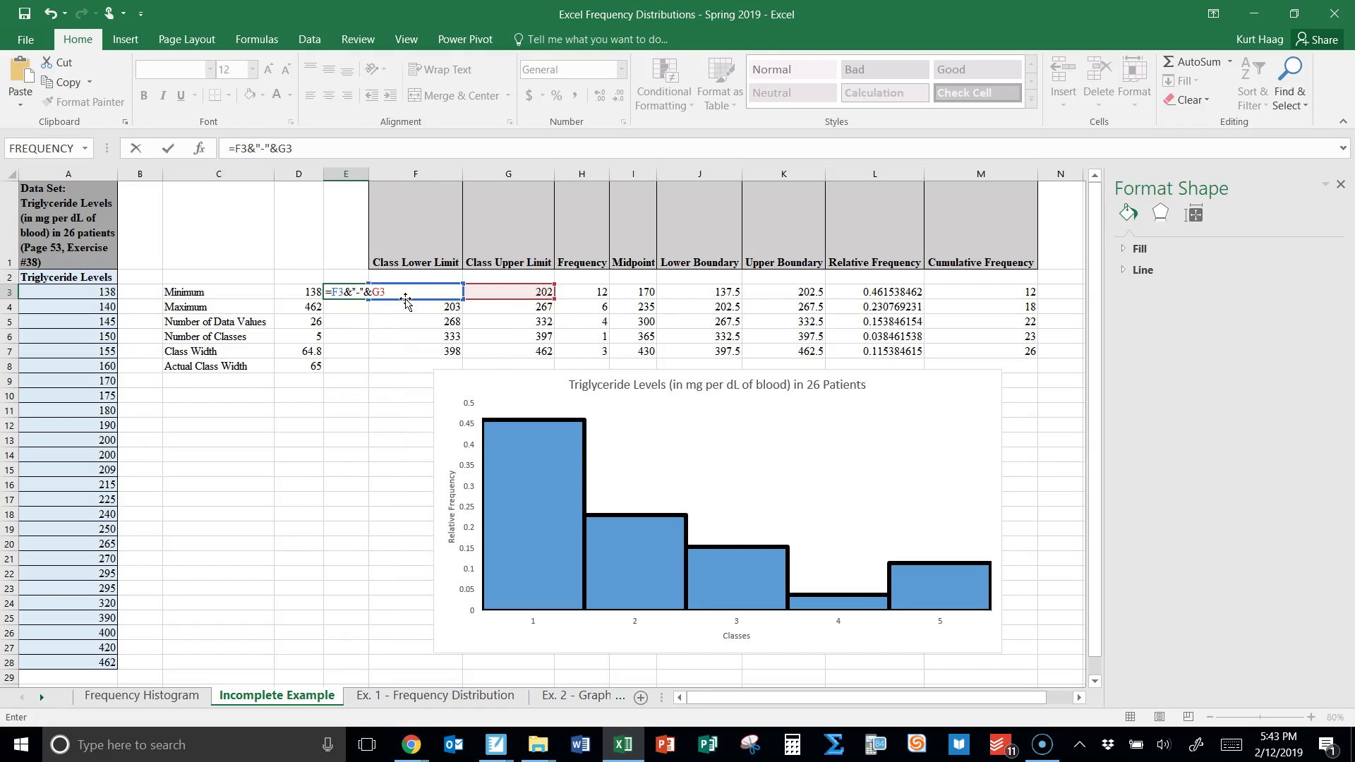
key("ctrl+Return")
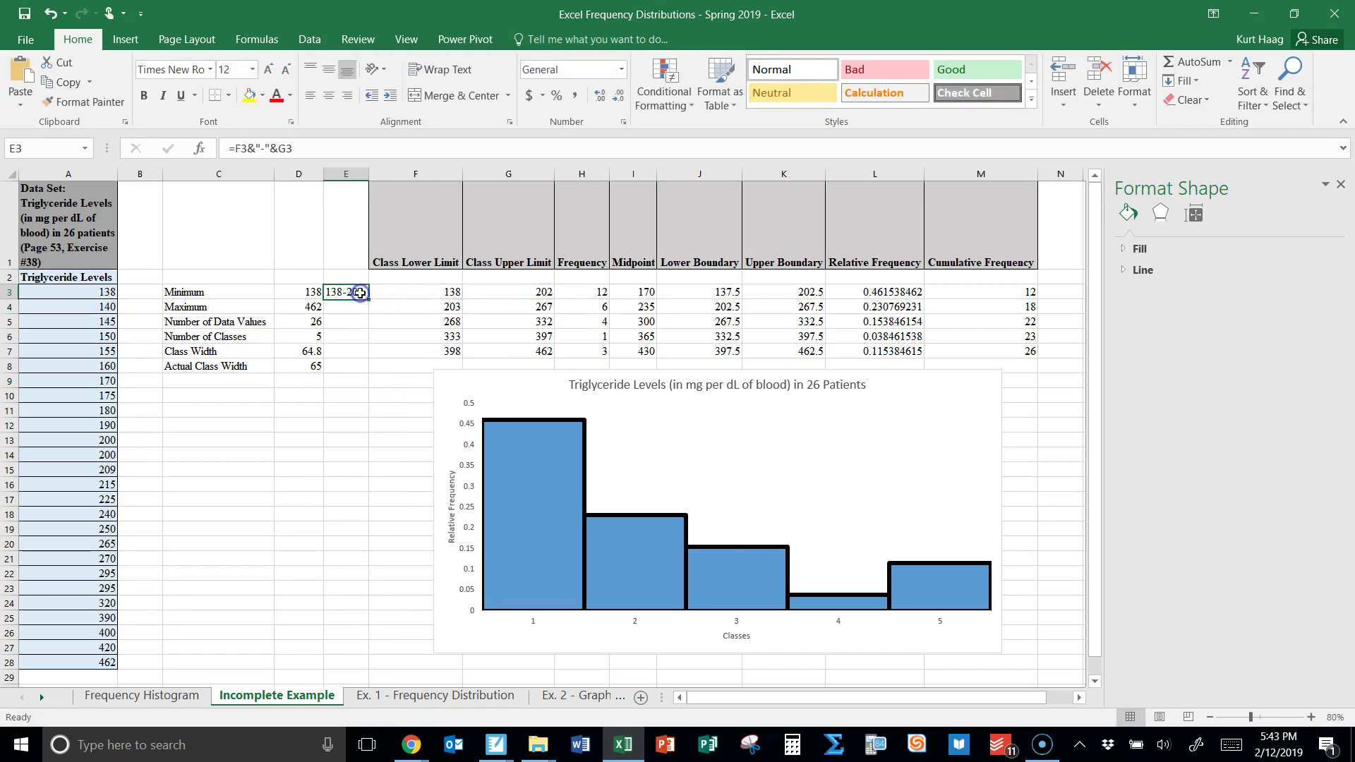
left_click_drag(370, 299, 364, 361)
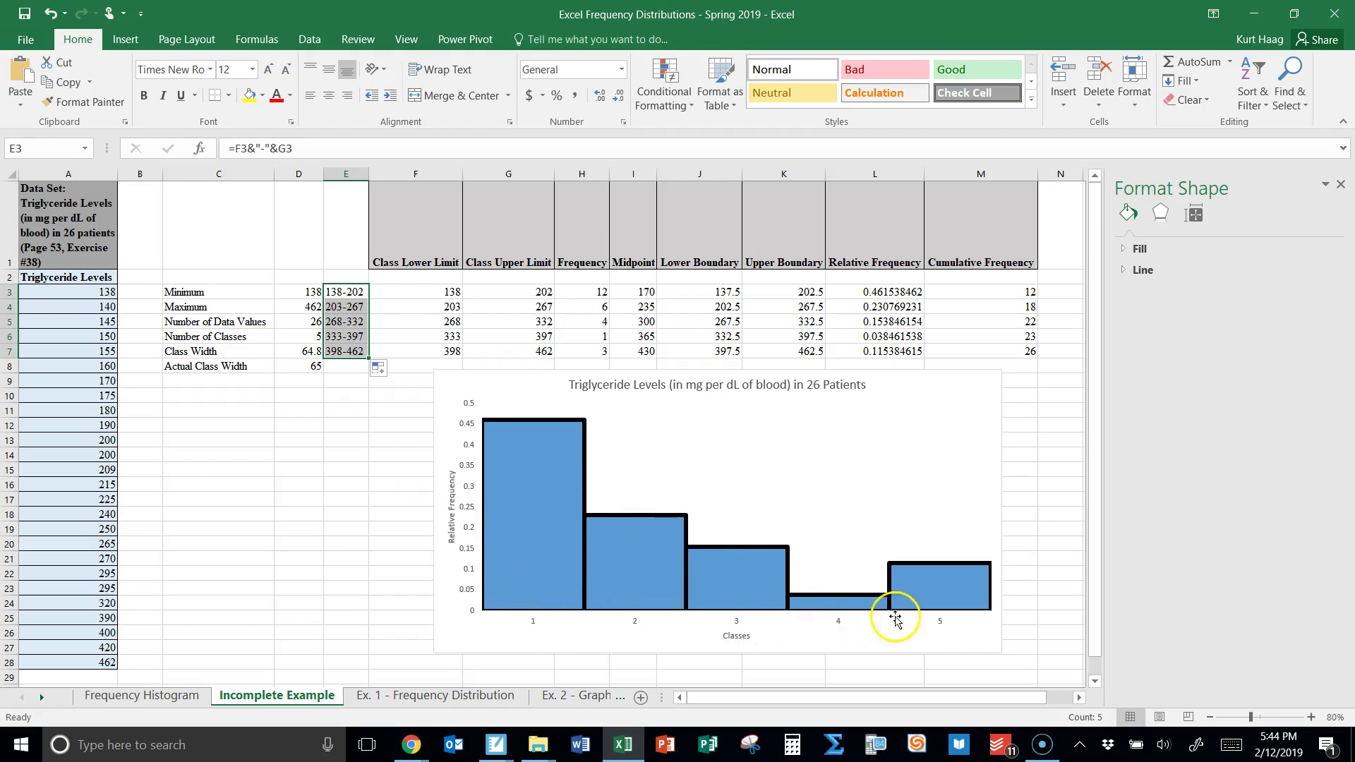
- Use the class ranges in E3:E7 as the chart's horizontal axis labels and reposition the chart up and left on the worksheet
left_click(752, 506)
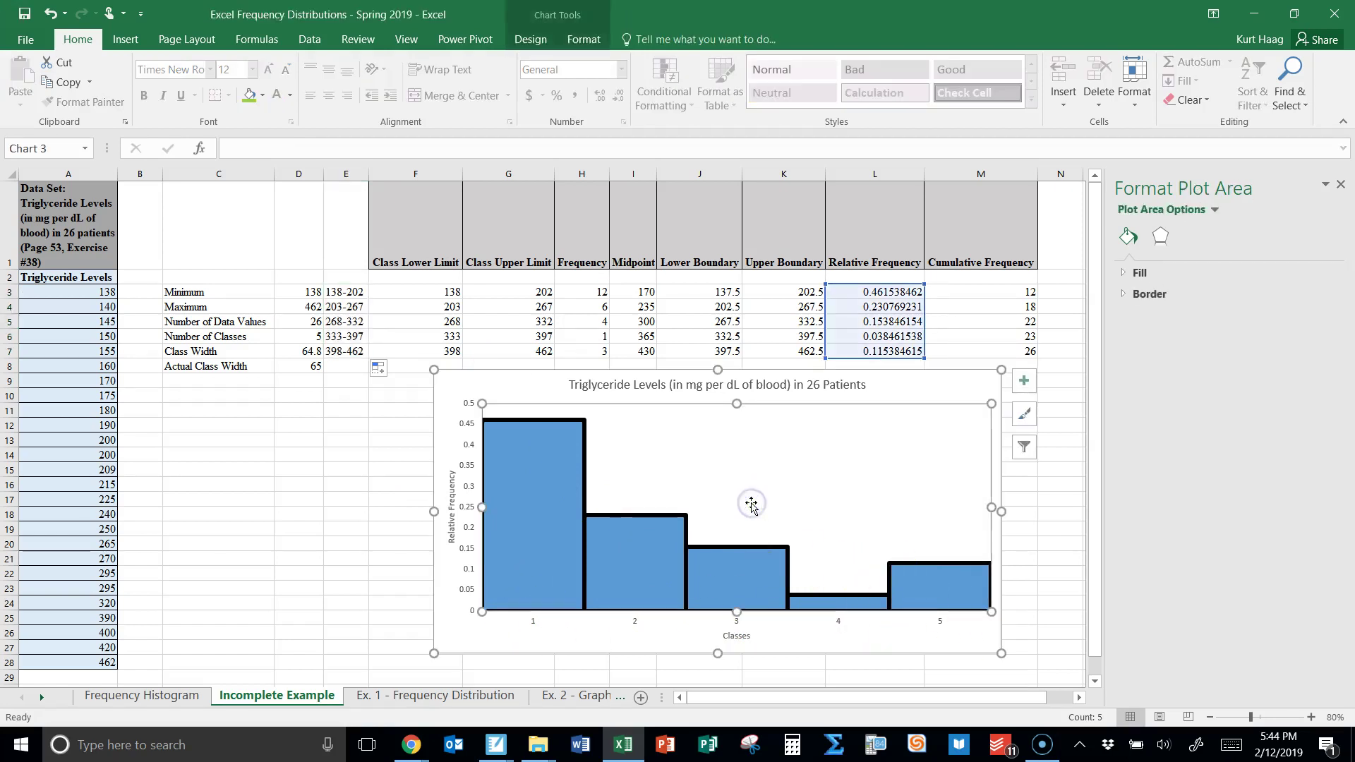
right_click(752, 506)
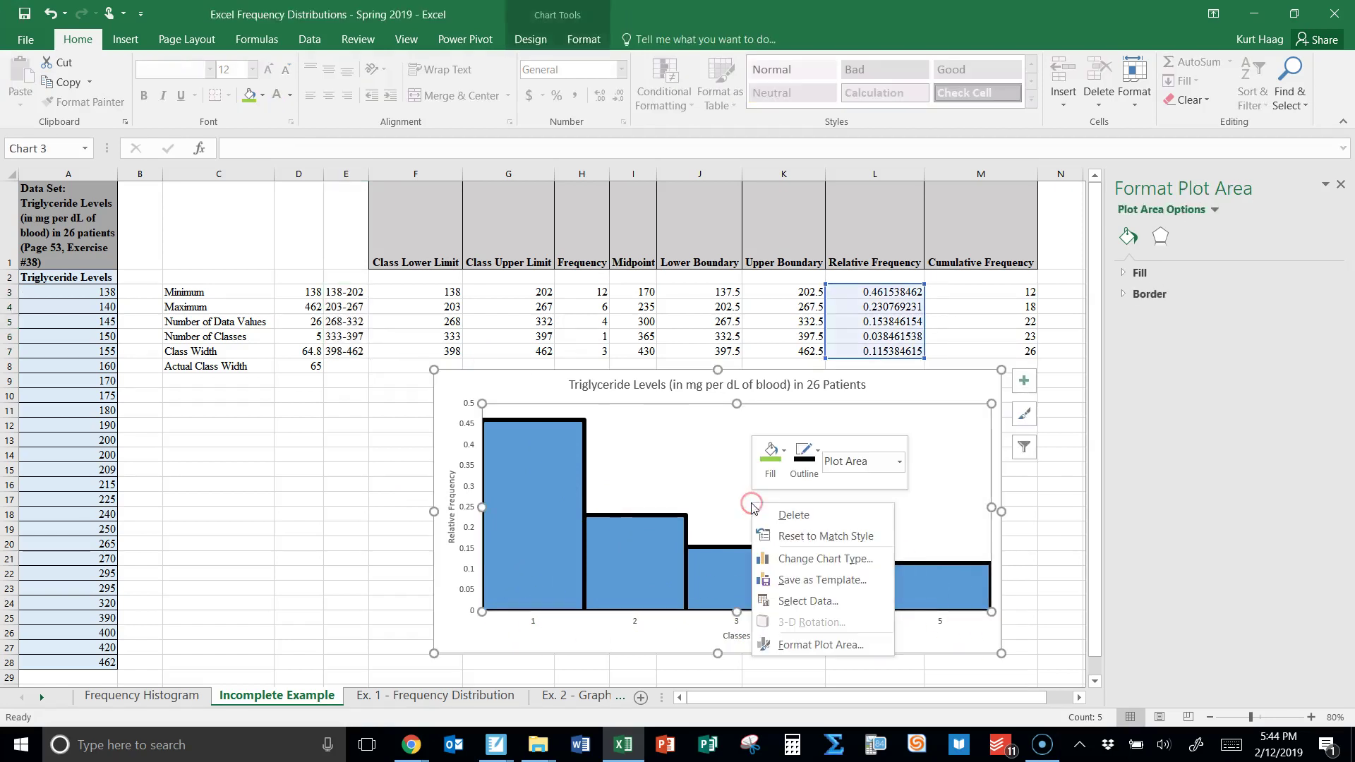
left_click(803, 601)
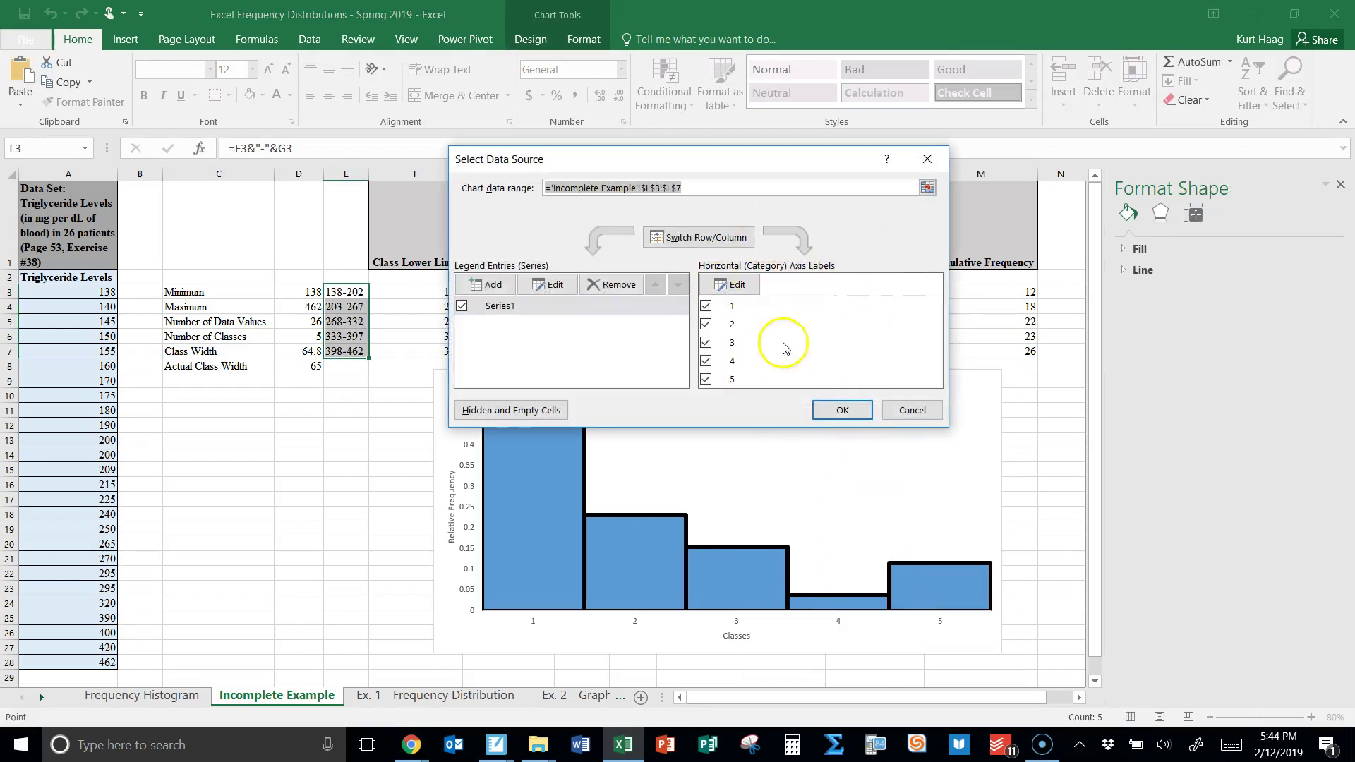
left_click(738, 285)
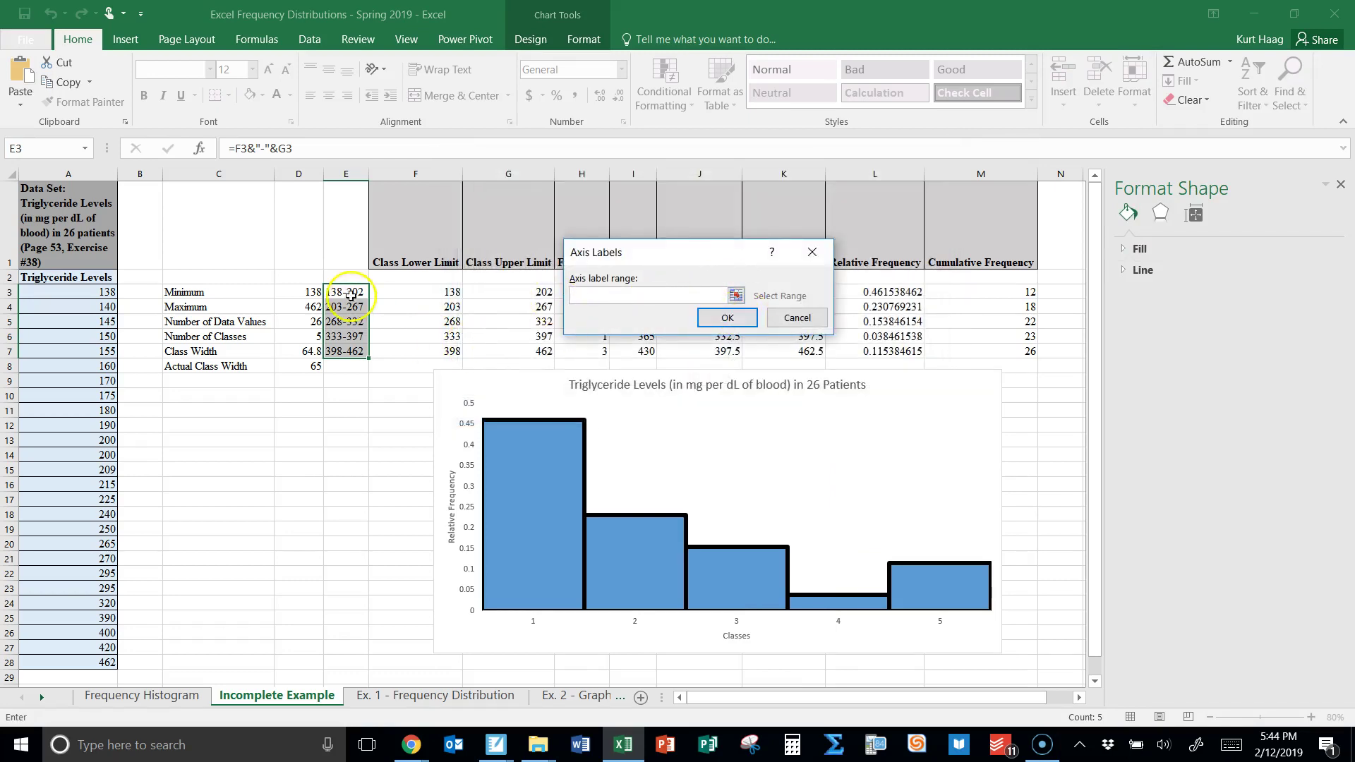
left_click_drag(353, 297, 350, 353)
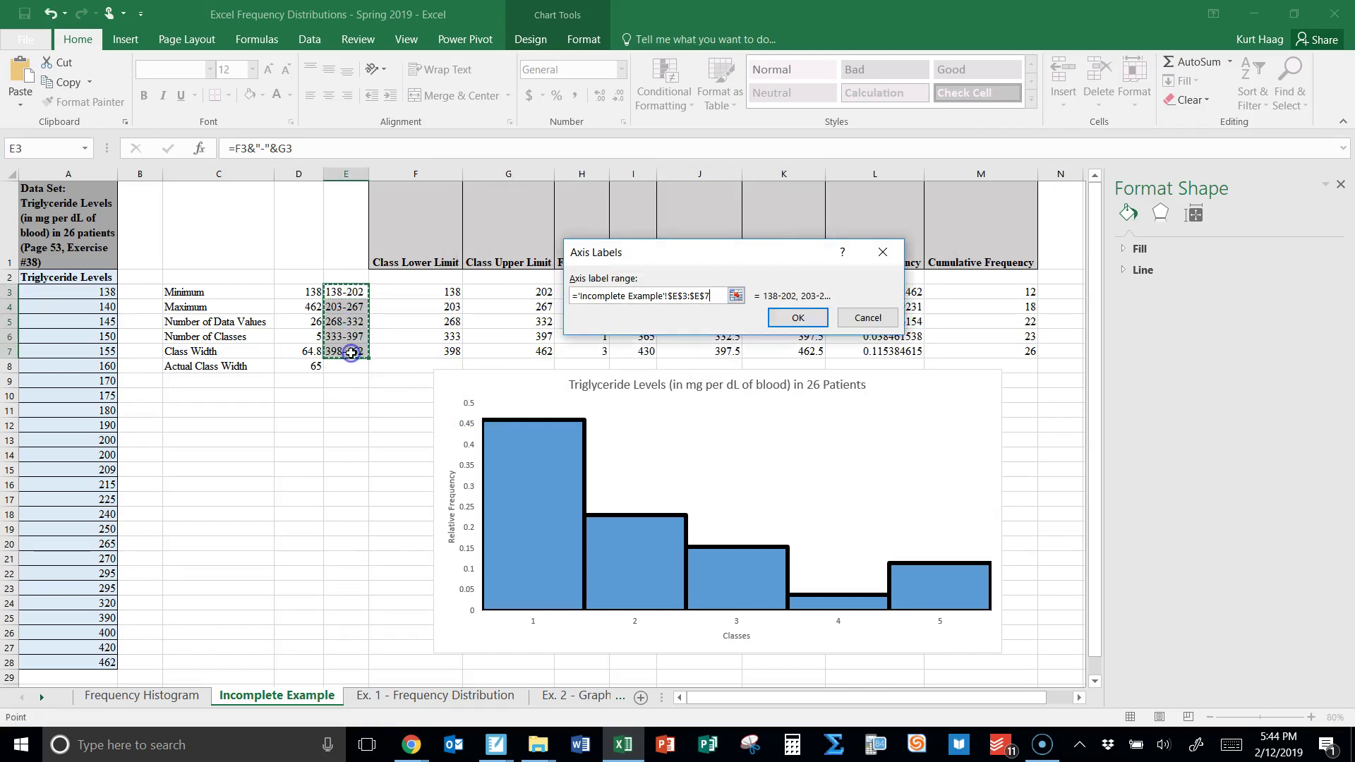
left_click(798, 319)
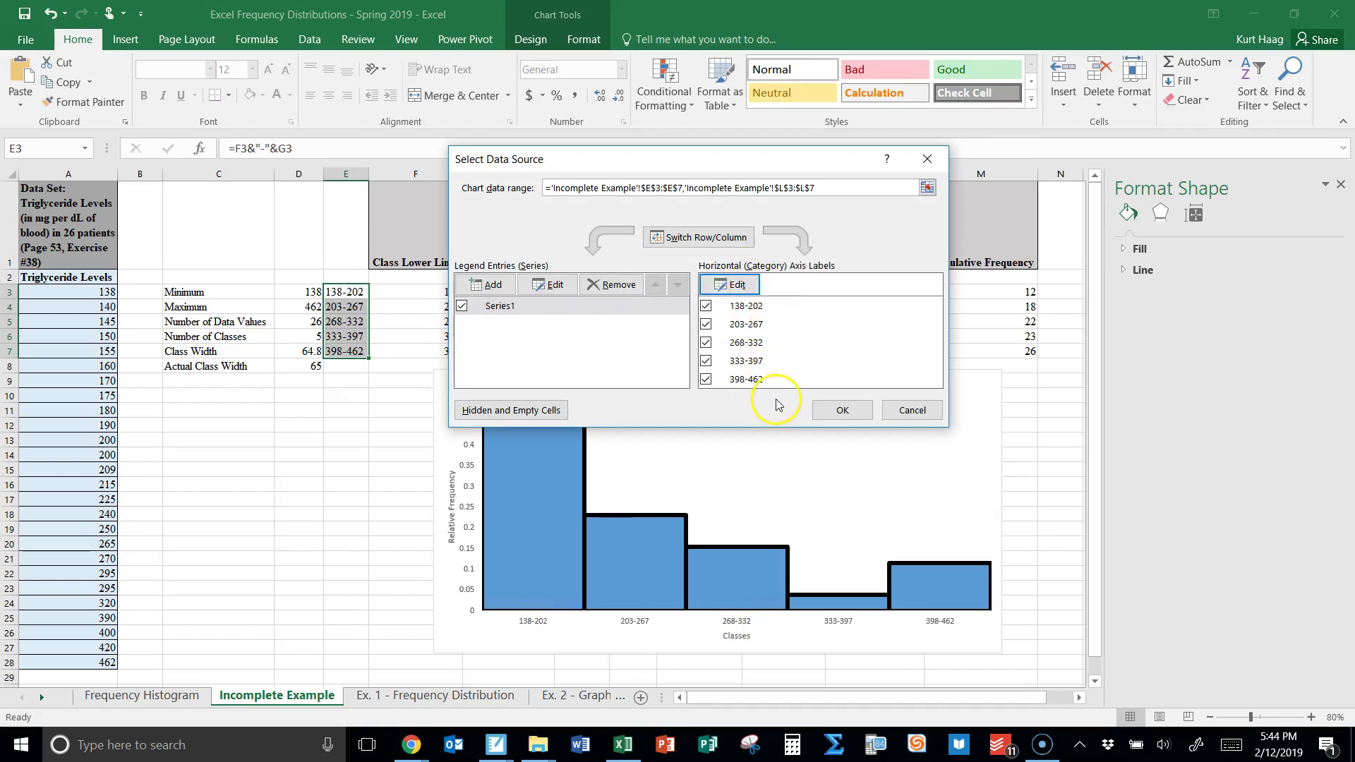
left_click(855, 410)
left_click_drag(902, 382, 803, 285)
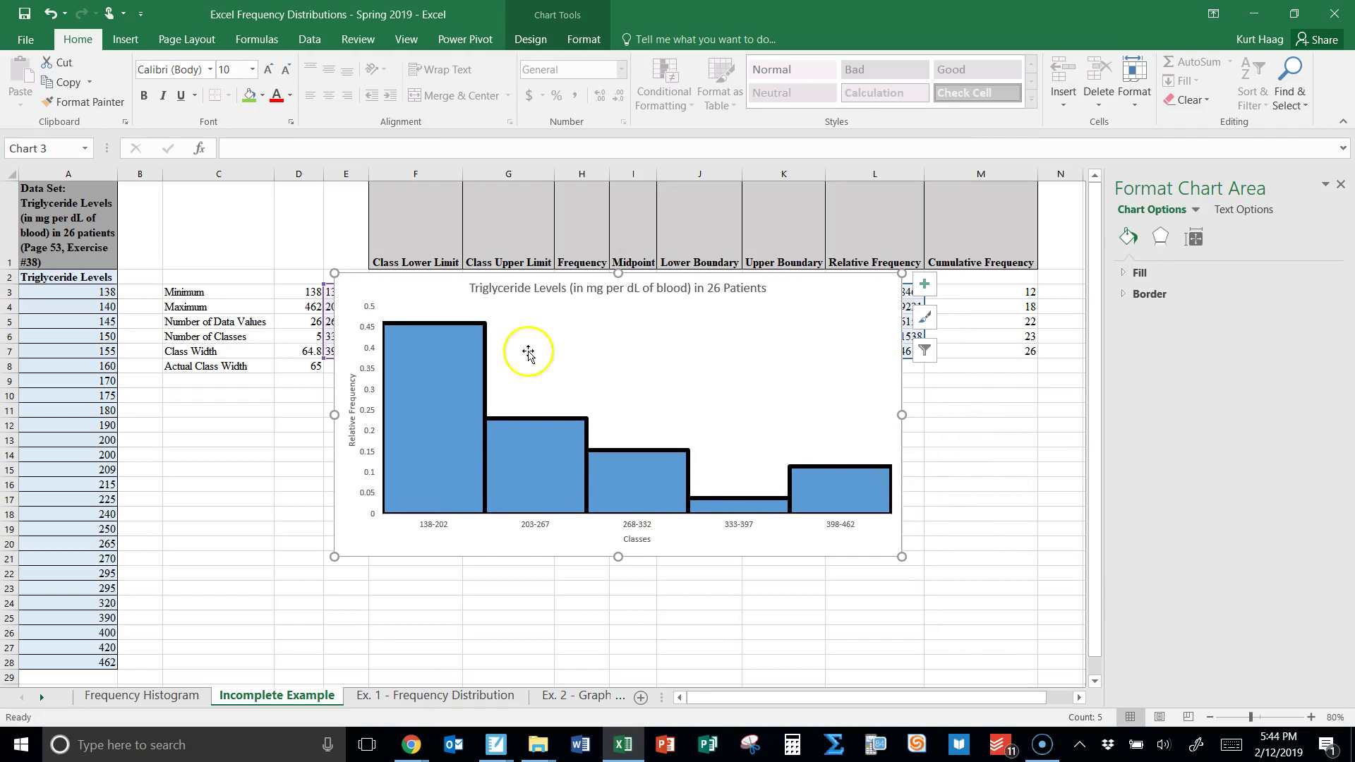
left_click_drag(791, 289, 789, 331)
right_click(718, 401)
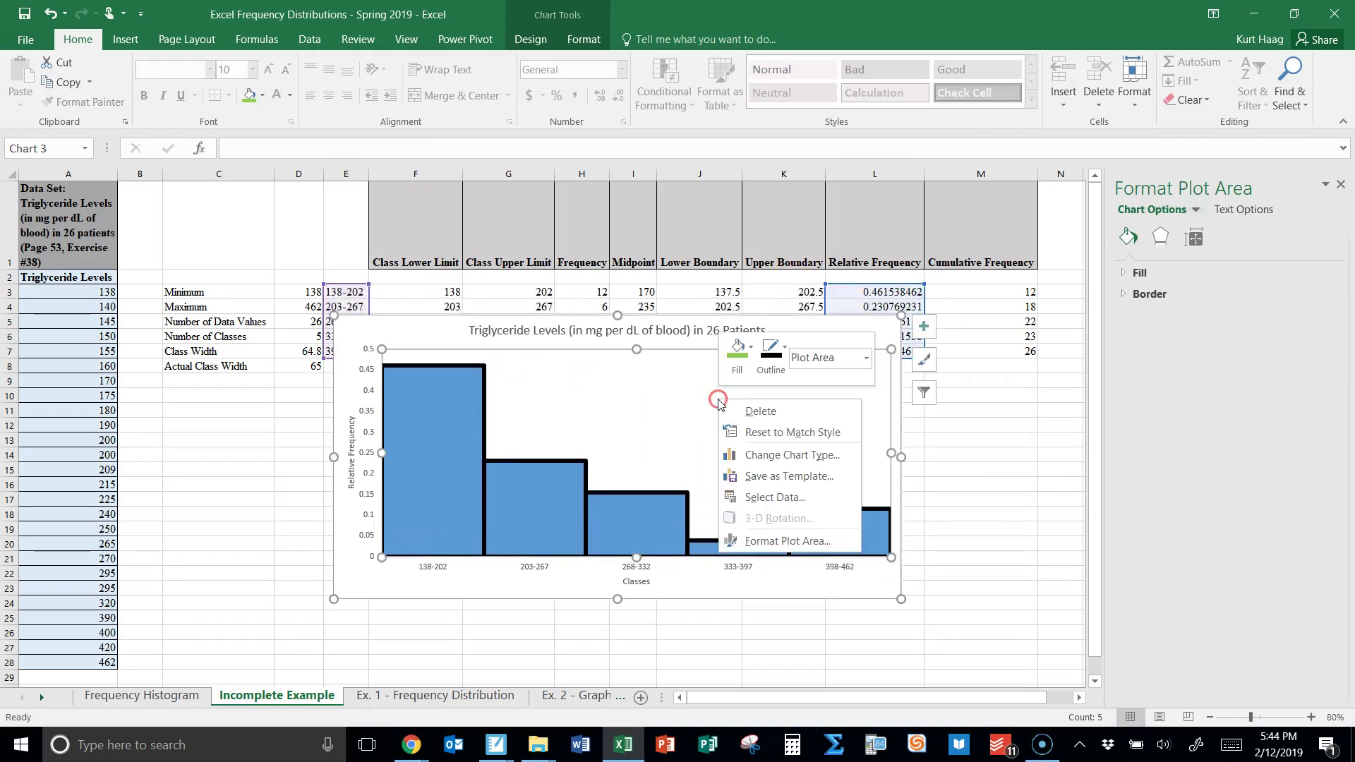
left_click(674, 426)
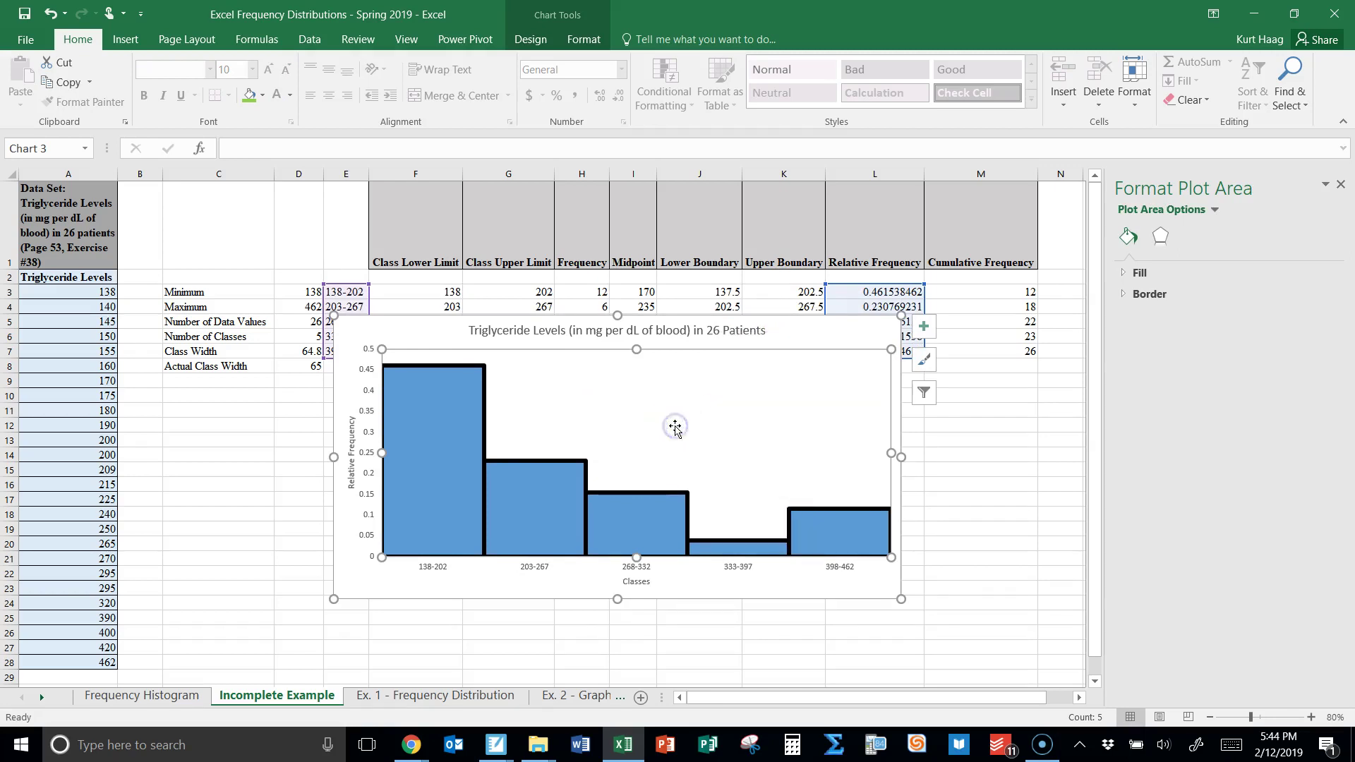
right_click(675, 426)
left_click(640, 584)
right_click(648, 585)
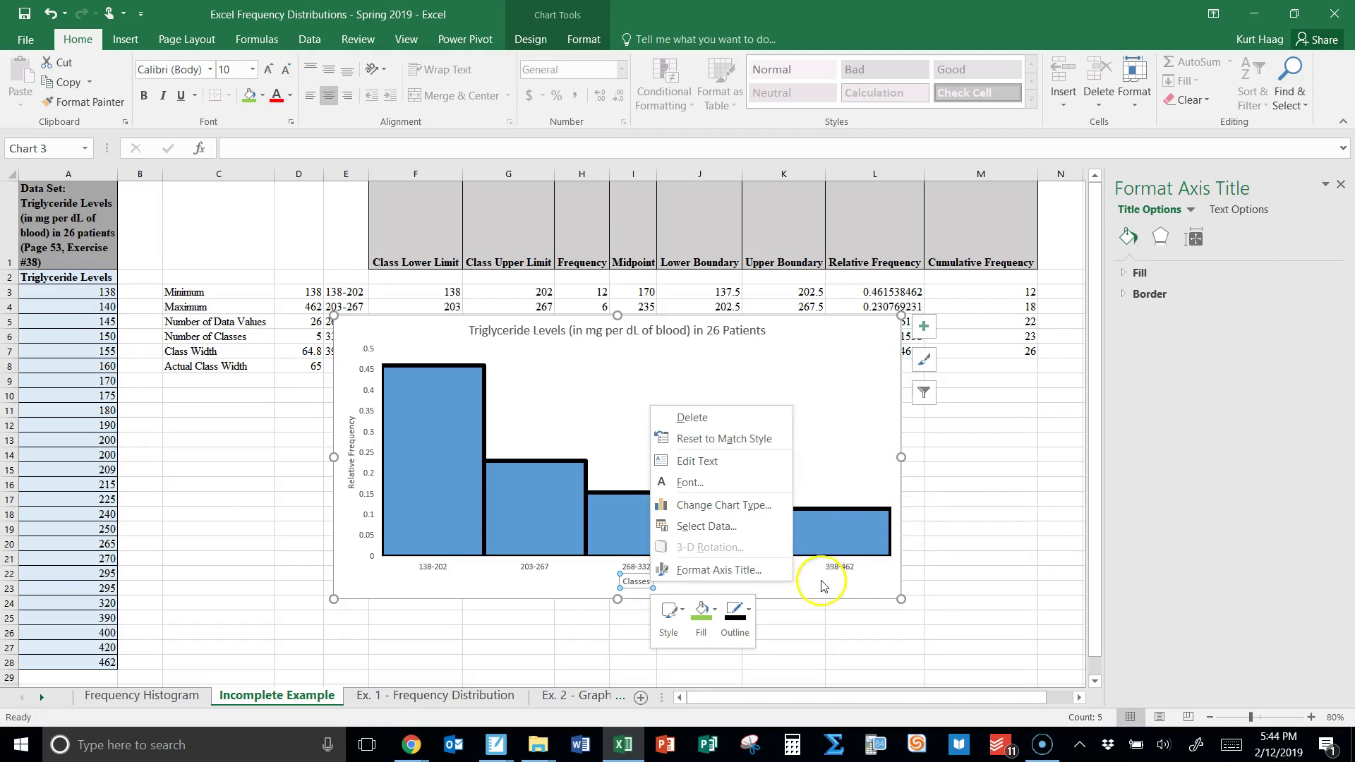
key("Escape")
left_click(845, 368)
right_click(841, 365)
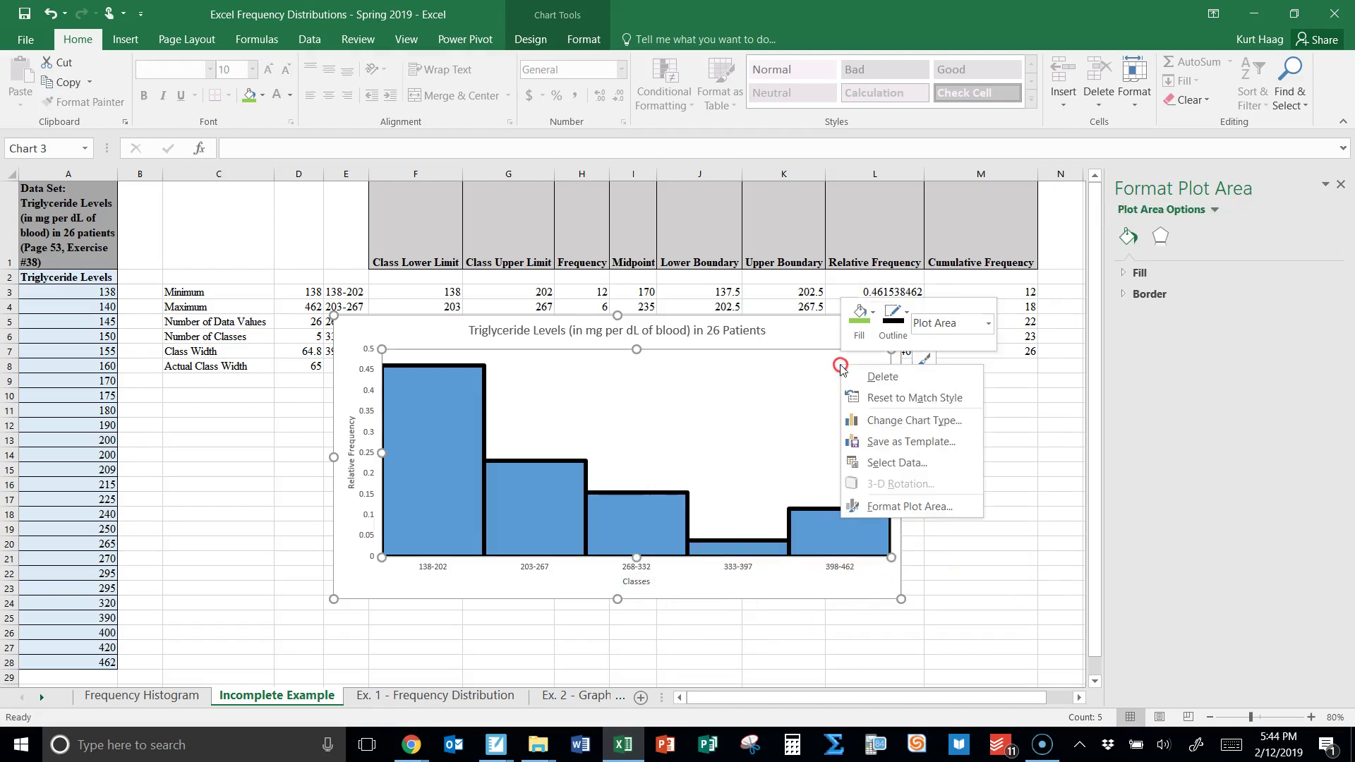
key("Escape")
- Move the histogram chart to a new sheet named "Relative Frequency Histogram"
left_click(832, 336)
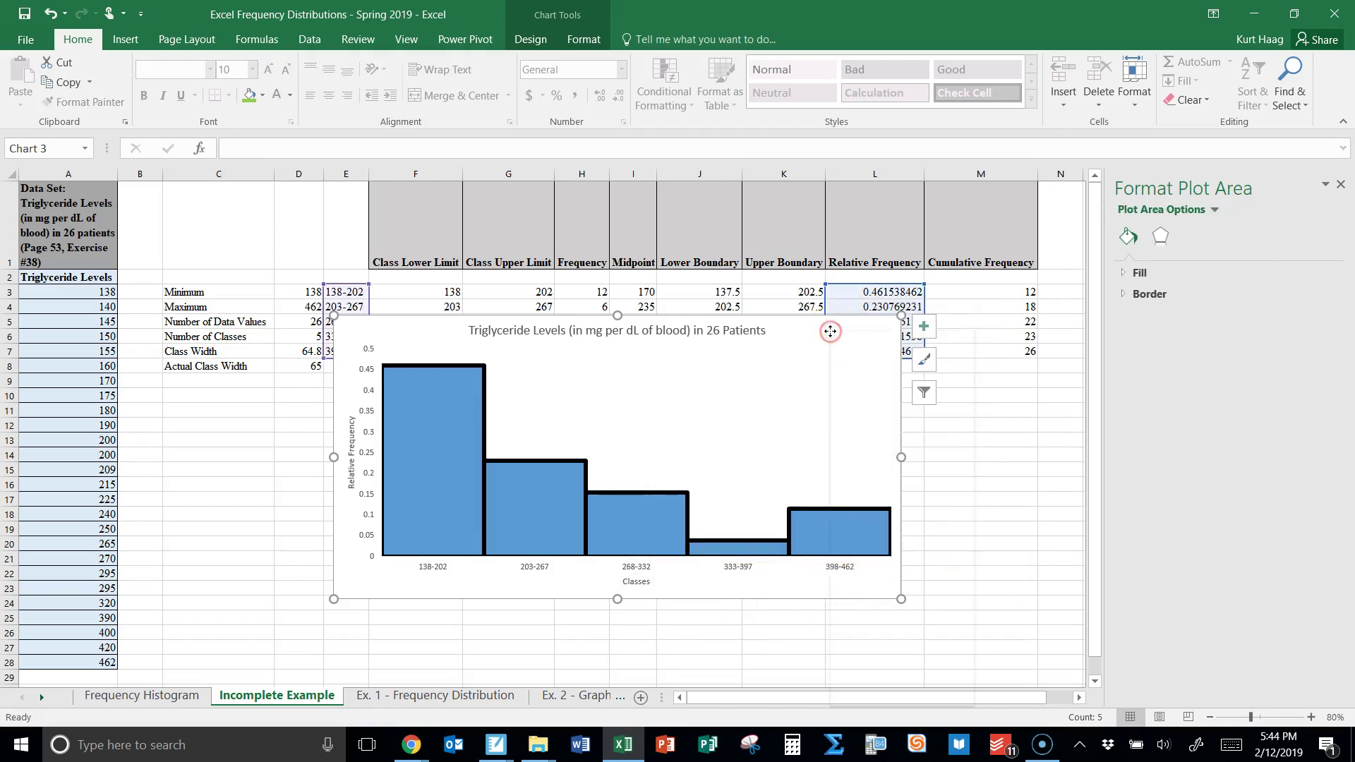
right_click(832, 334)
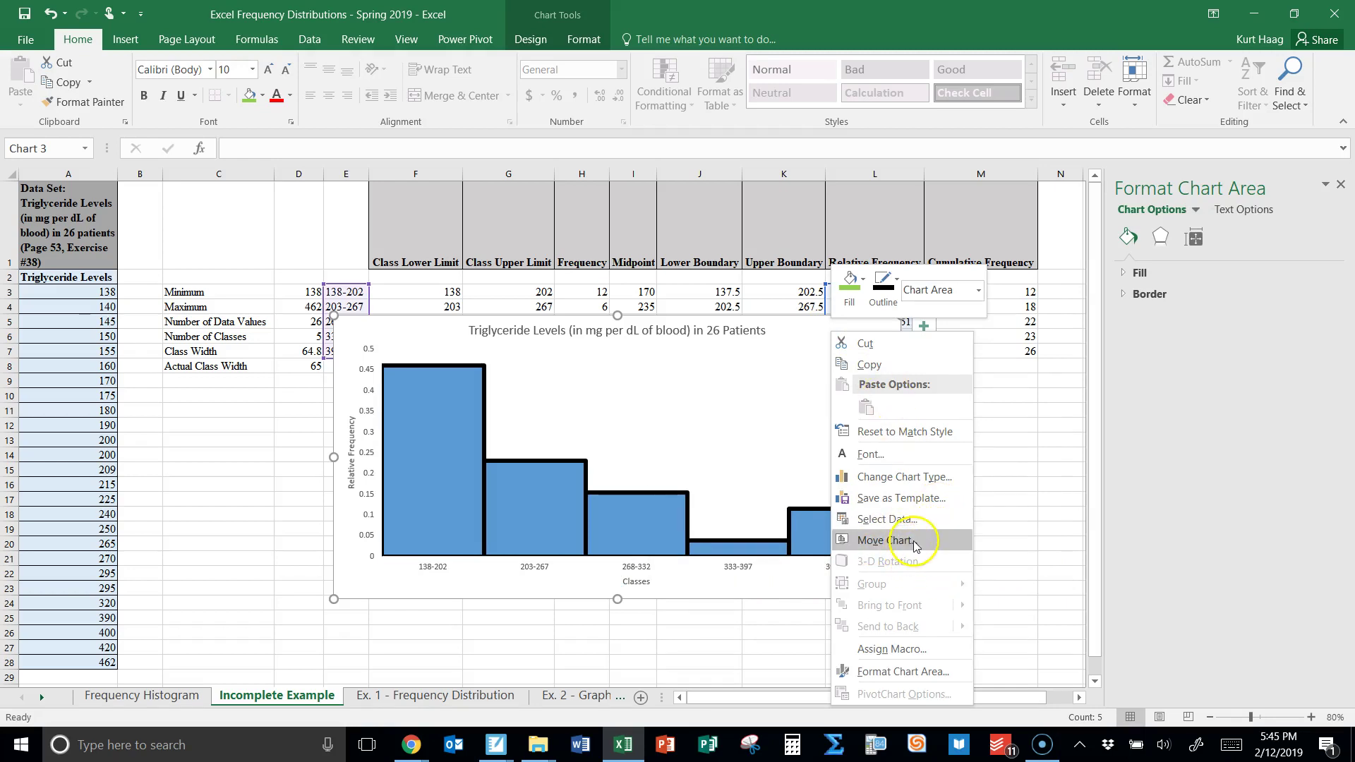
left_click(885, 540)
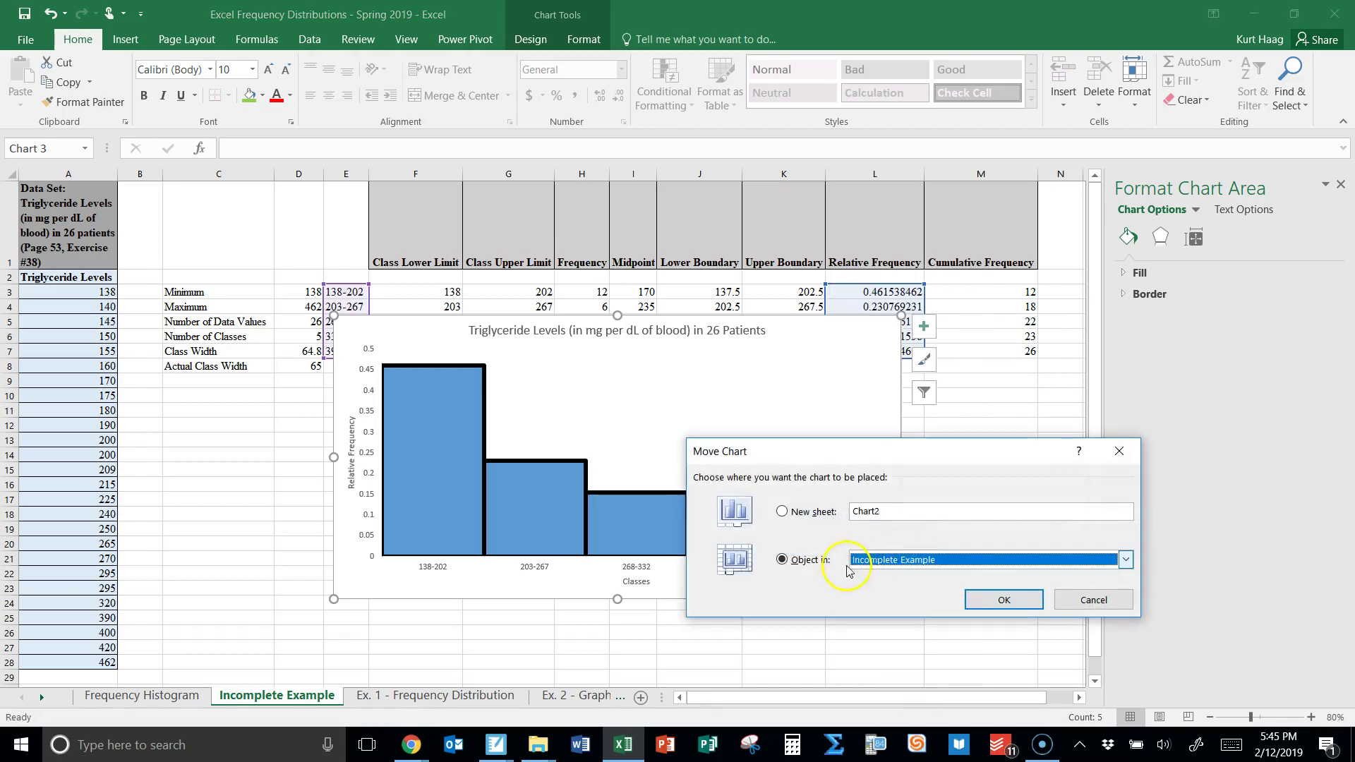
left_click(783, 513)
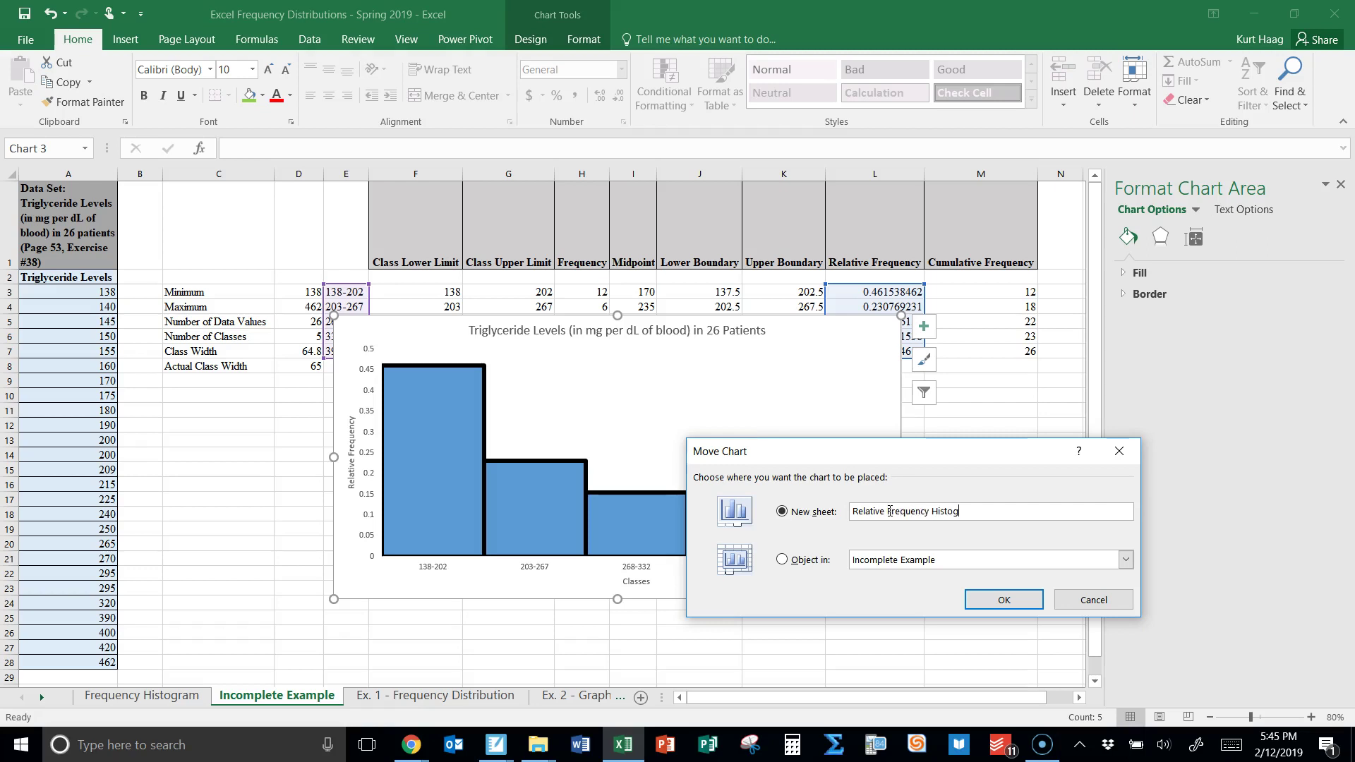
left_click(1024, 599)
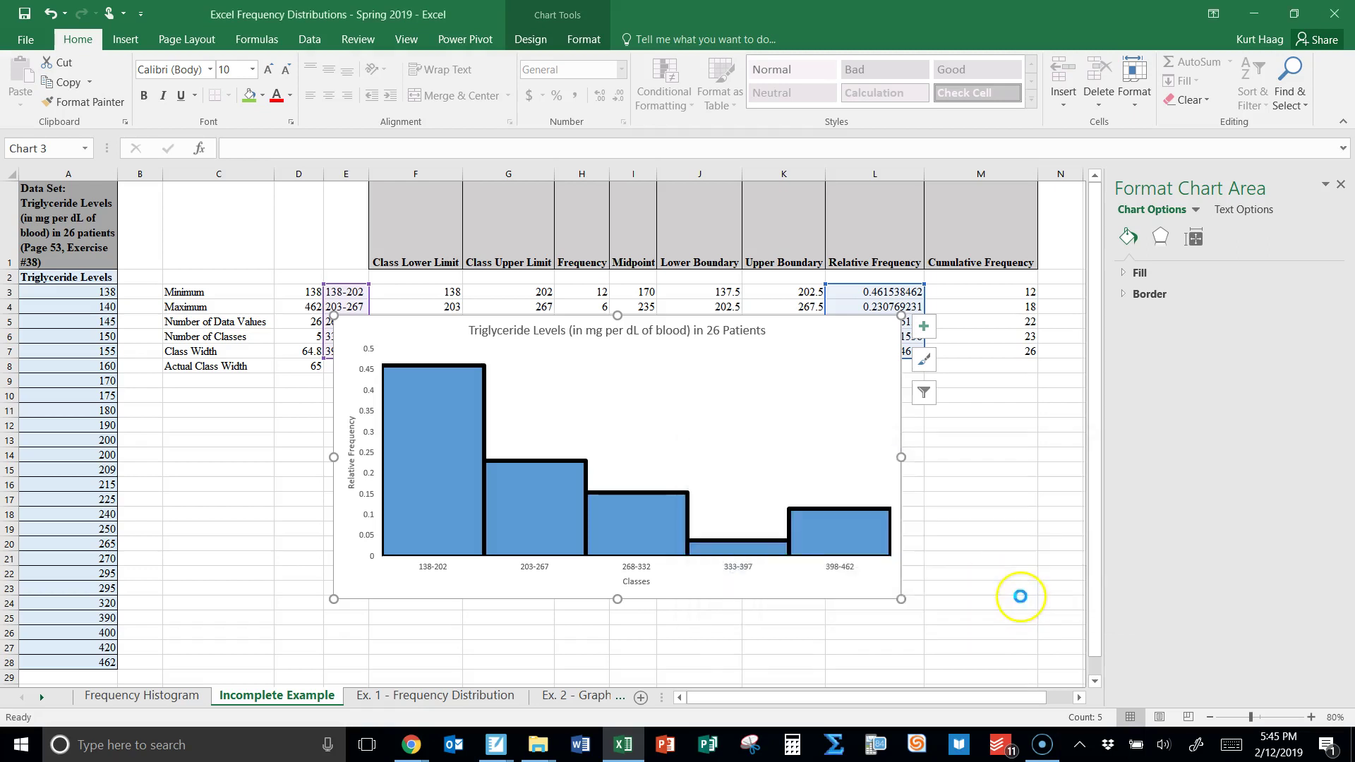